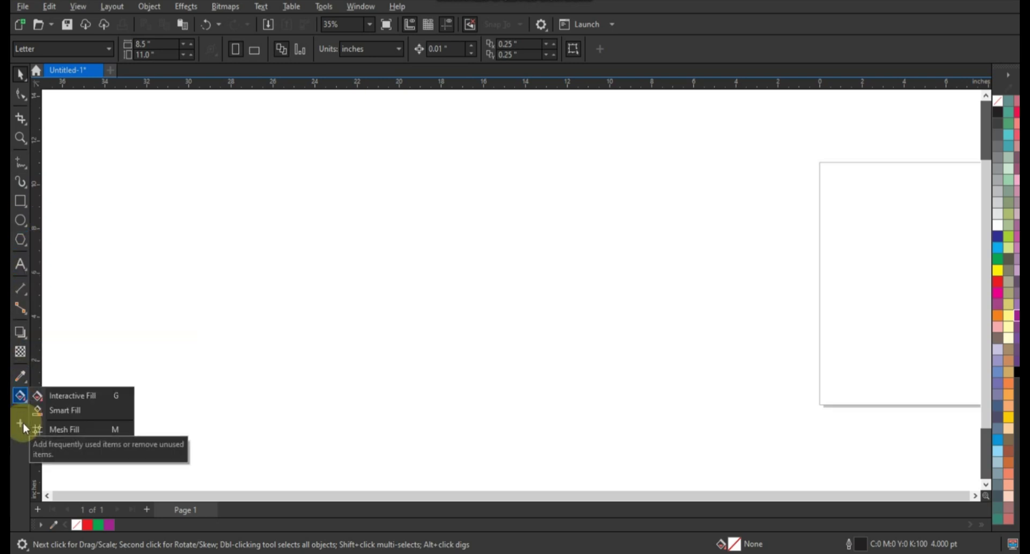
Step: Resize the interface buttons to medium, then back to small
right_click(18, 440)
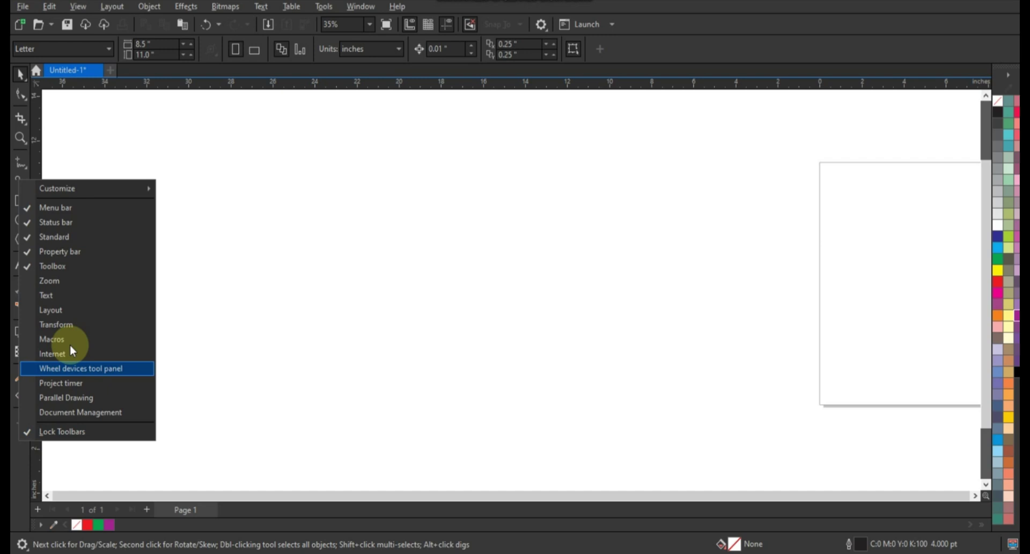
mouse_move(88, 188)
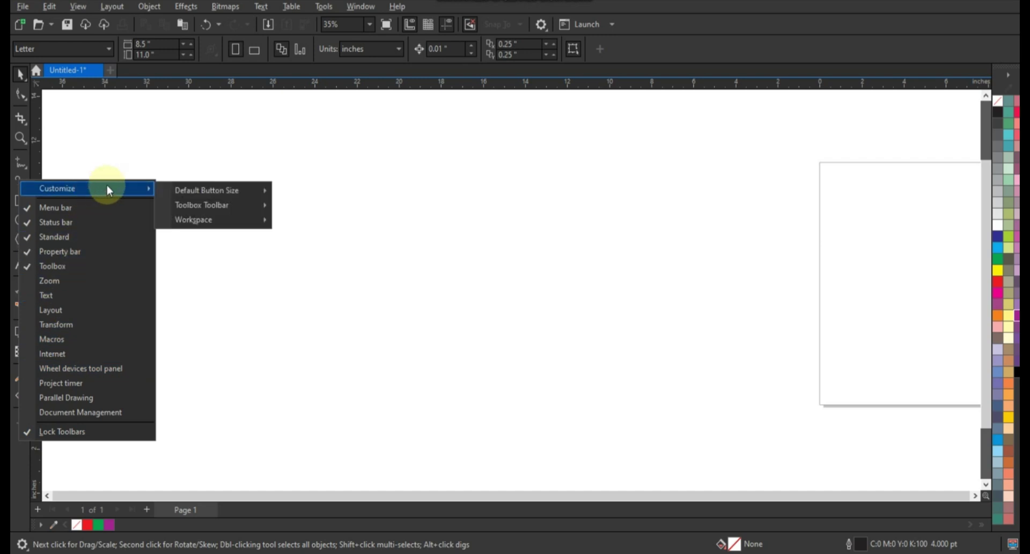
mouse_move(207, 190)
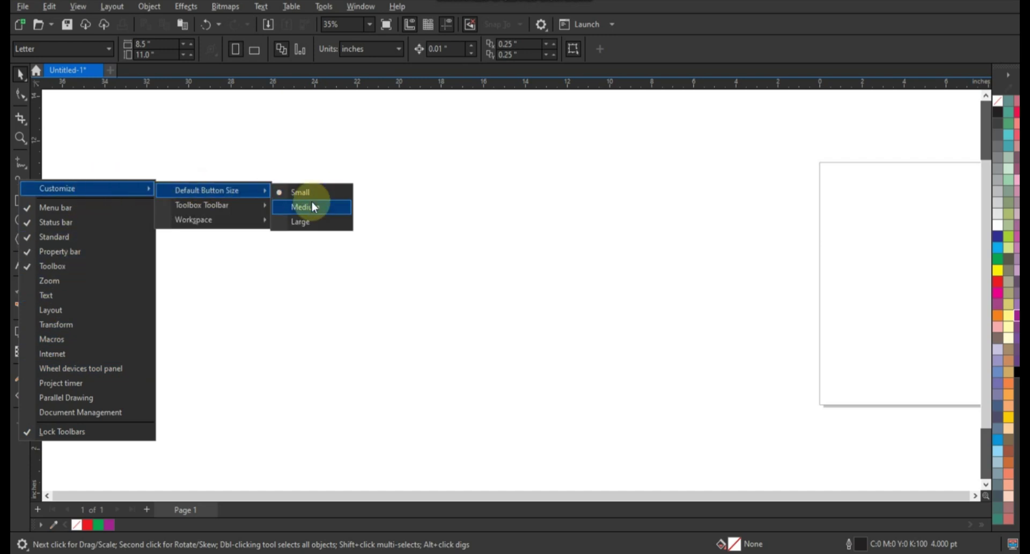
click(313, 207)
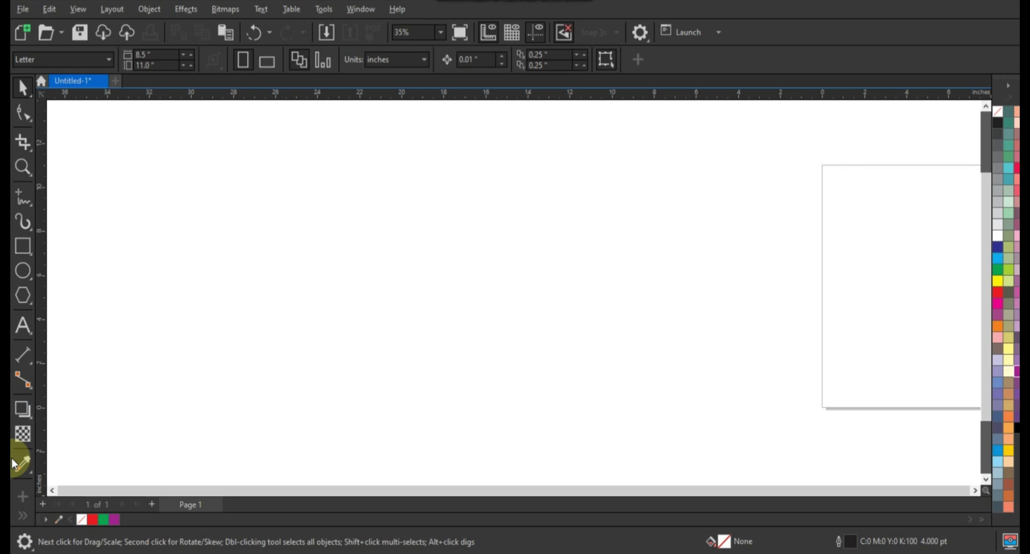
right_click(30, 482)
mouse_move(101, 143)
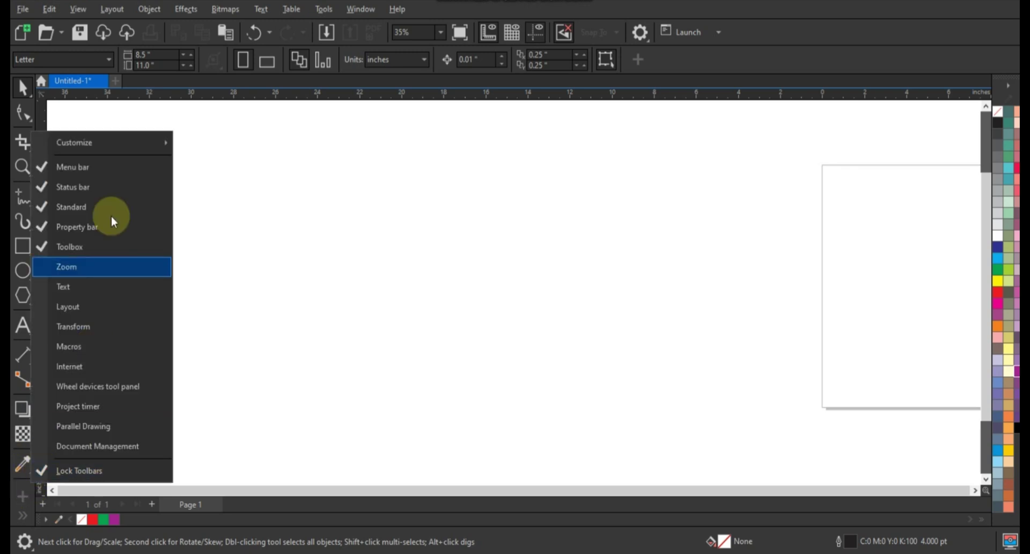
mouse_move(230, 144)
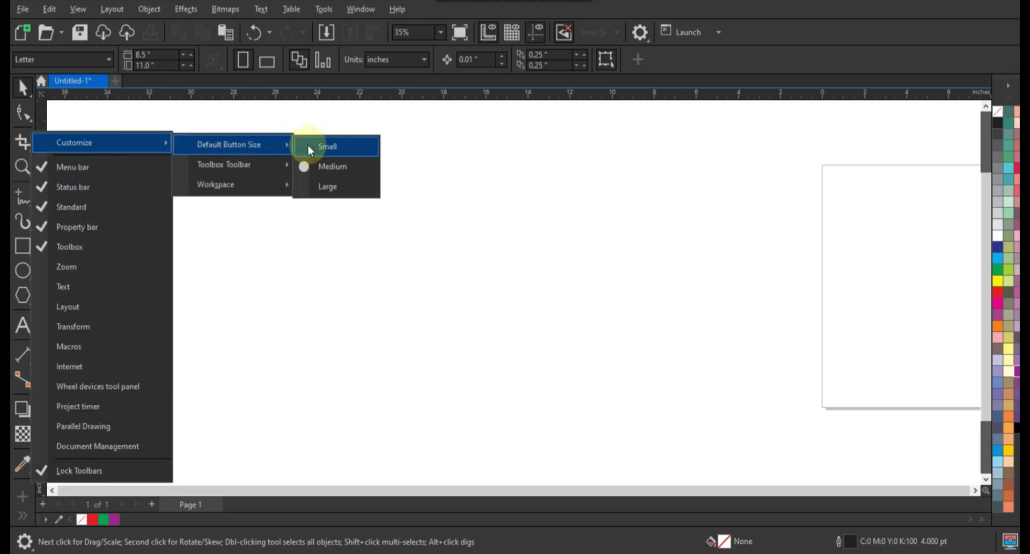
click(307, 144)
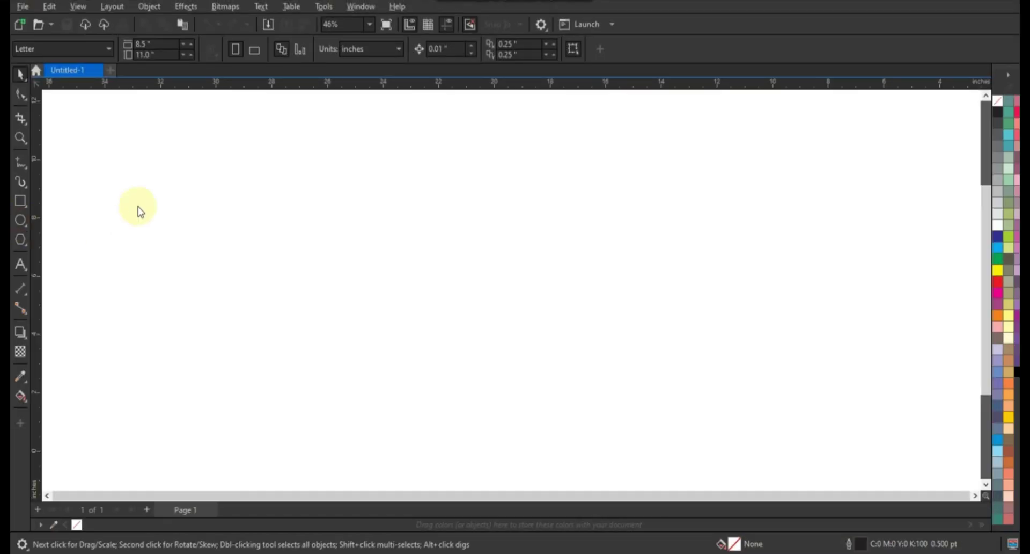
Step: Draw a circle at the left of the page with a 4.0 pt outline
drag(139, 202, 212, 363)
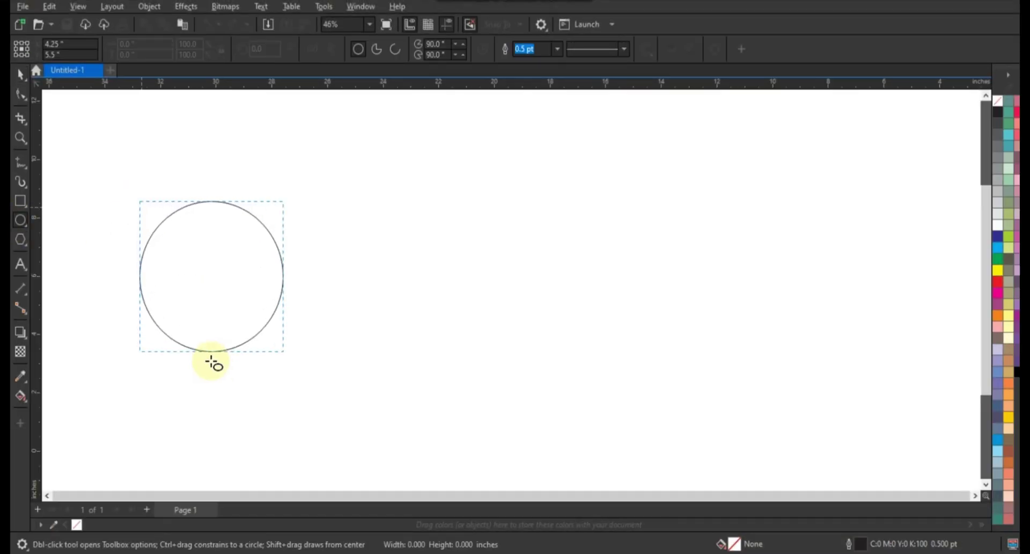
click(20, 73)
click(558, 49)
click(552, 84)
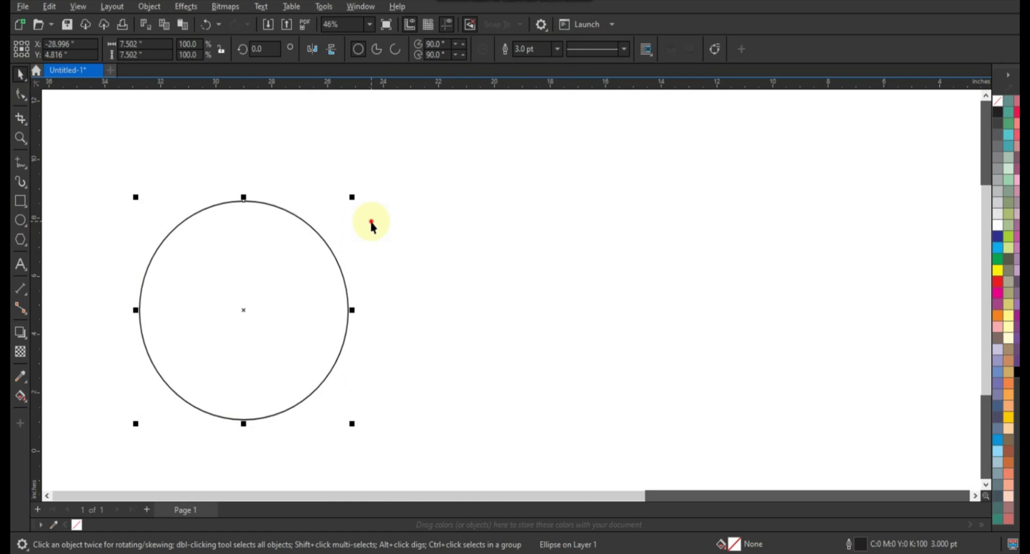
click(372, 223)
click(639, 49)
Step: Draw a square, rotate it 45° into a diamond, and round its corners
click(617, 145)
key(F6)
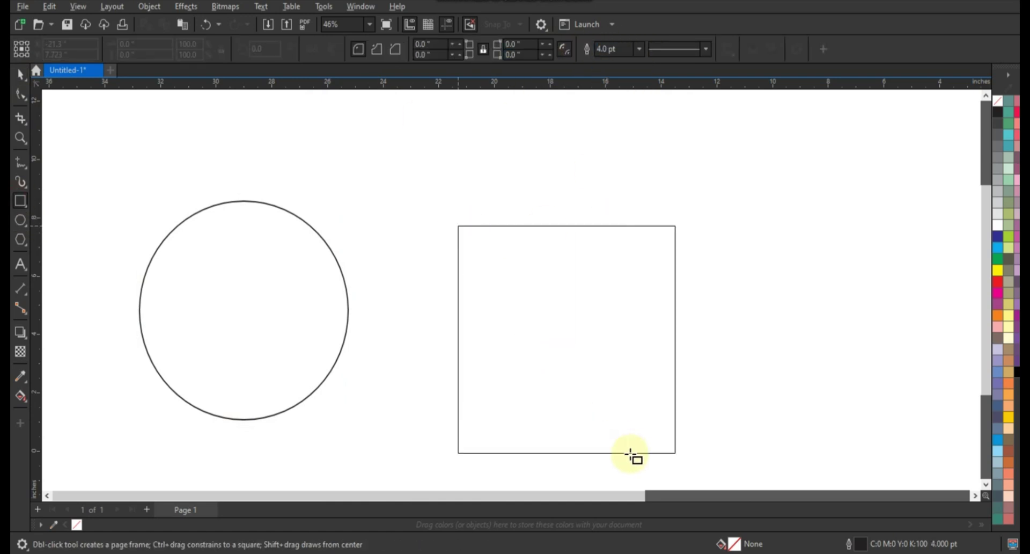
click(582, 260)
drag(675, 226, 698, 339)
key(F10)
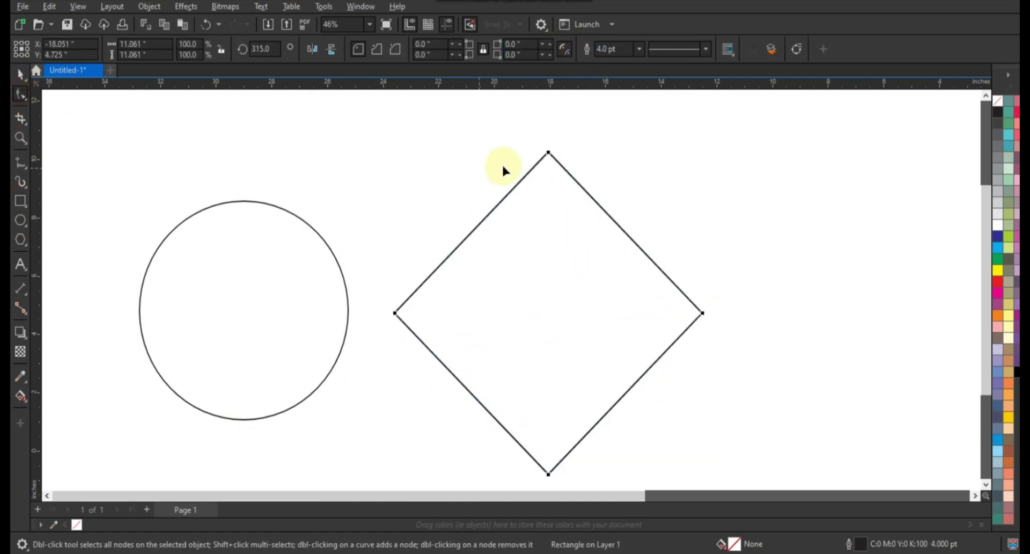
click(20, 73)
scroll(49, 232, down, 1)
Step: Draw a 14-sided polygon right of the diamond and pull its points into a star
key(y)
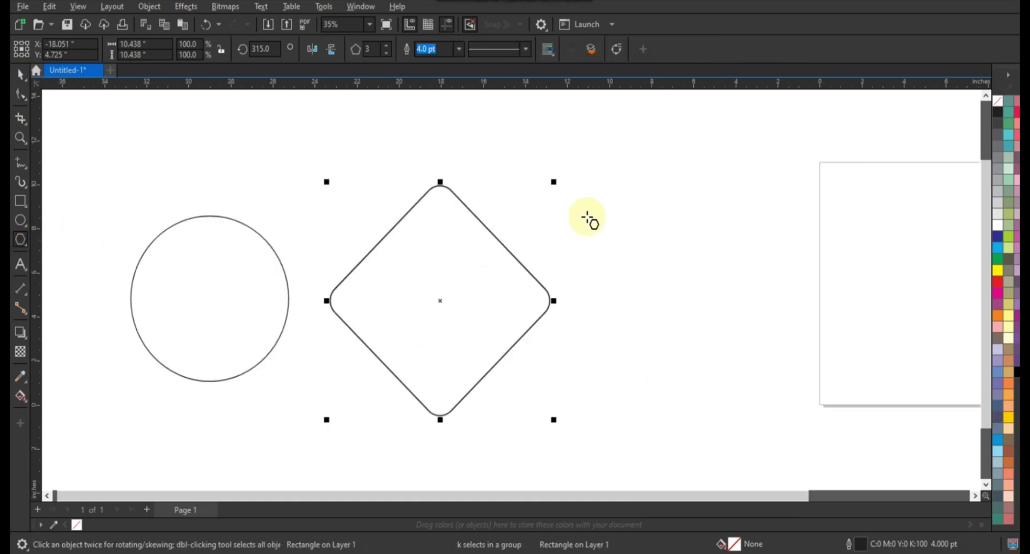
drag(591, 219, 687, 277)
click(20, 73)
drag(601, 248, 682, 328)
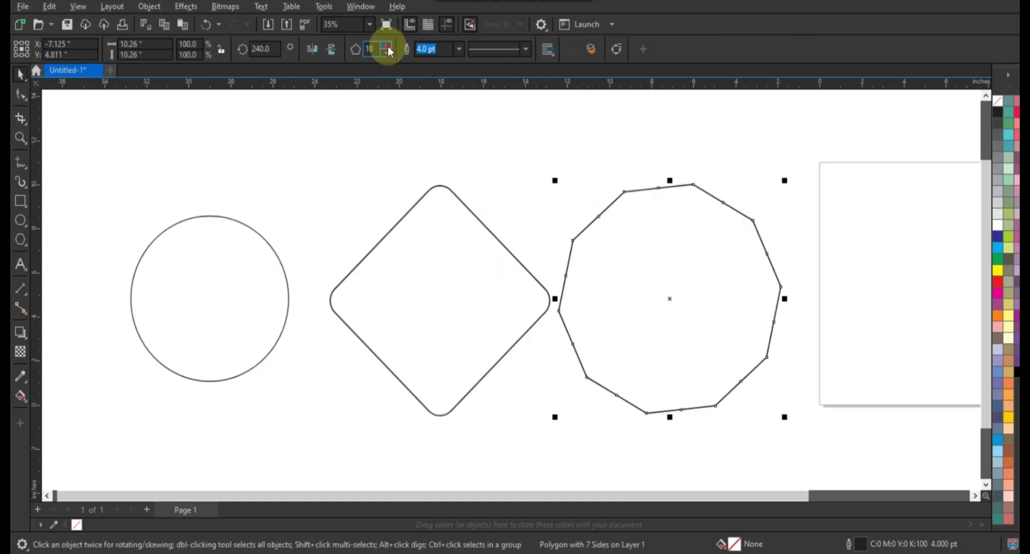
click(22, 95)
drag(613, 211, 634, 228)
click(21, 73)
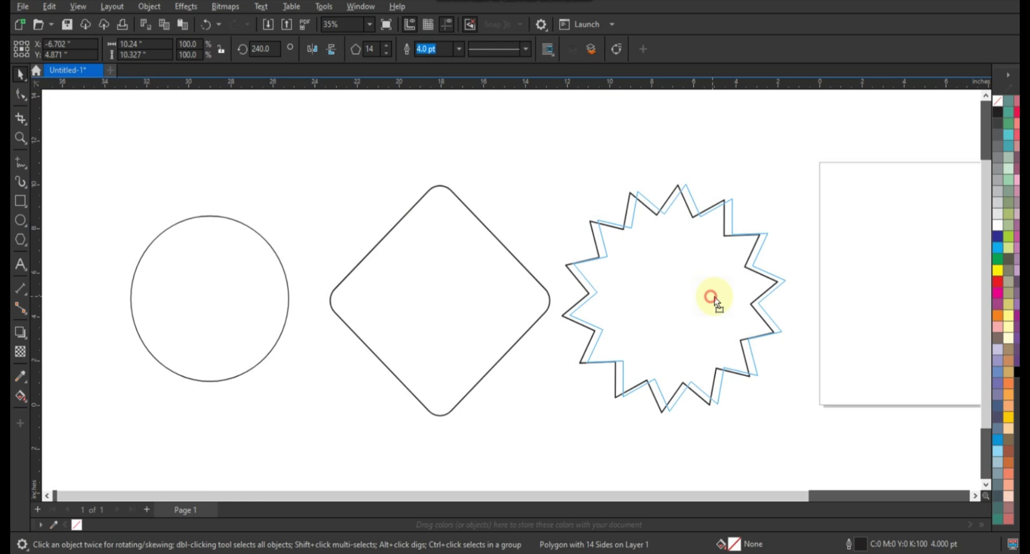
drag(715, 297, 725, 296)
Step: Give the star a red-to-orange gradient fill and fill the diamond green
click(992, 295)
key(g)
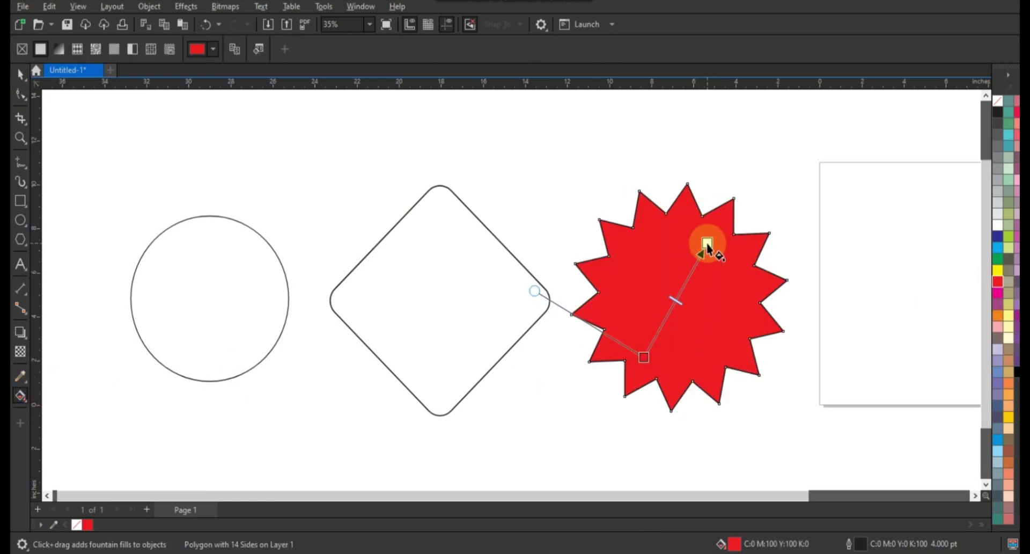
click(998, 269)
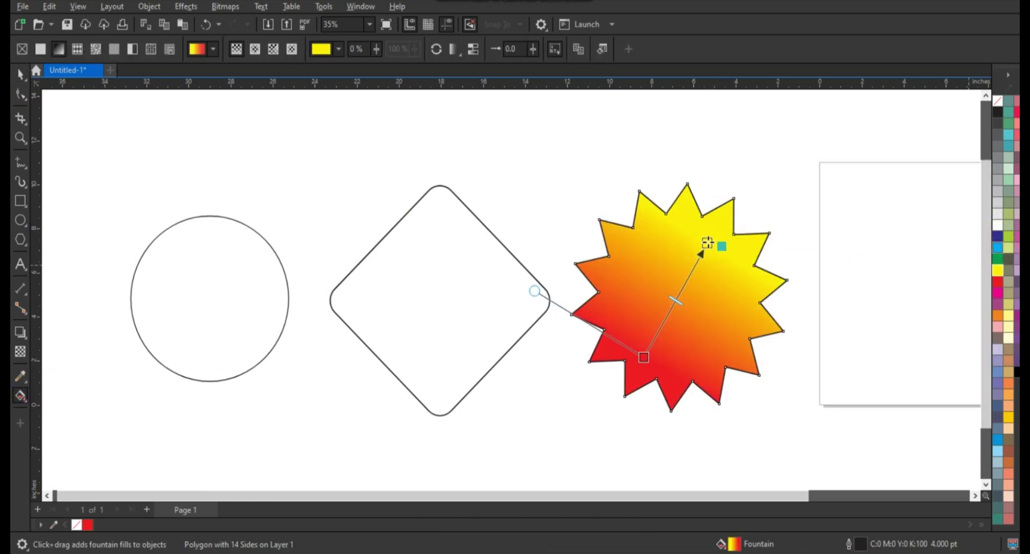
drag(708, 242, 707, 246)
drag(429, 354, 426, 253)
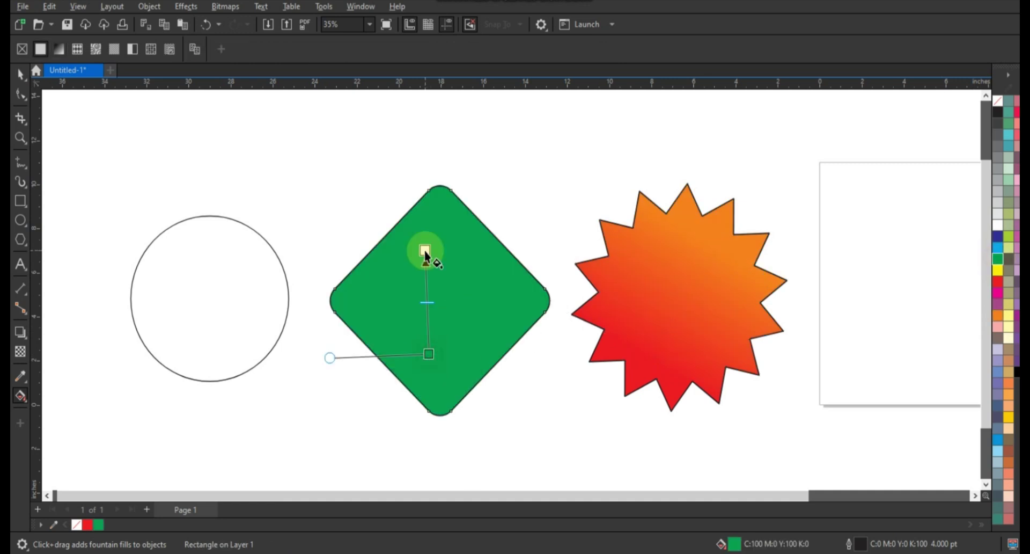
drag(1009, 237, 425, 250)
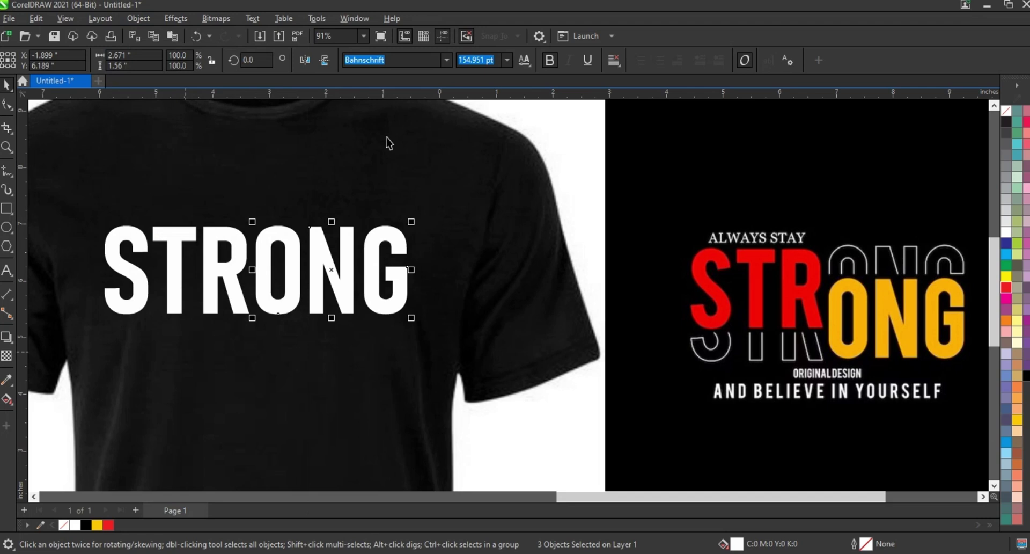
Step: Fill the upper ONG and the lower STR letters white
click(221, 231)
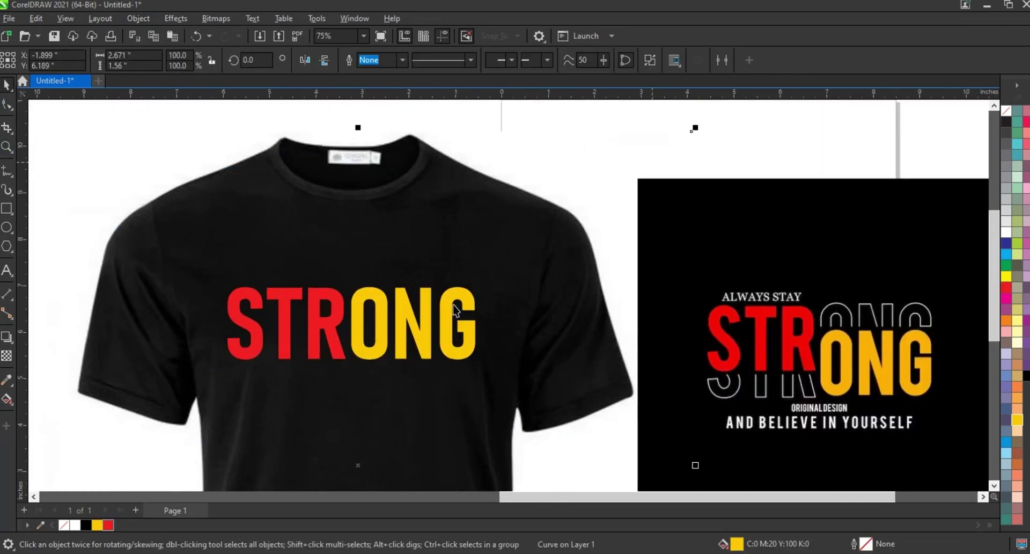
click(1007, 233)
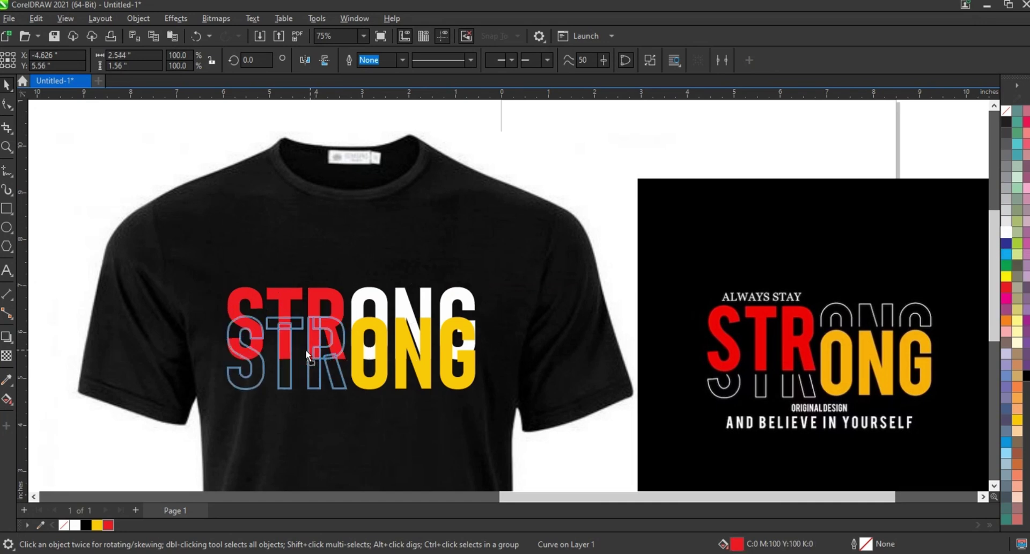
click(305, 349)
click(1007, 233)
key(z)
click(851, 445)
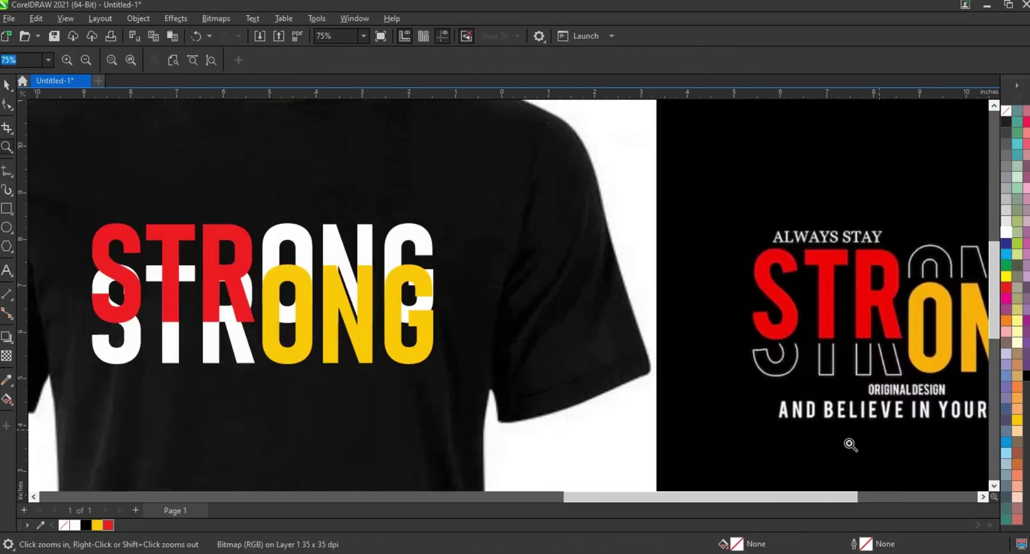
Step: Give the white letters a 2.0 pt outline and remove their fill
click(567, 60)
click(539, 144)
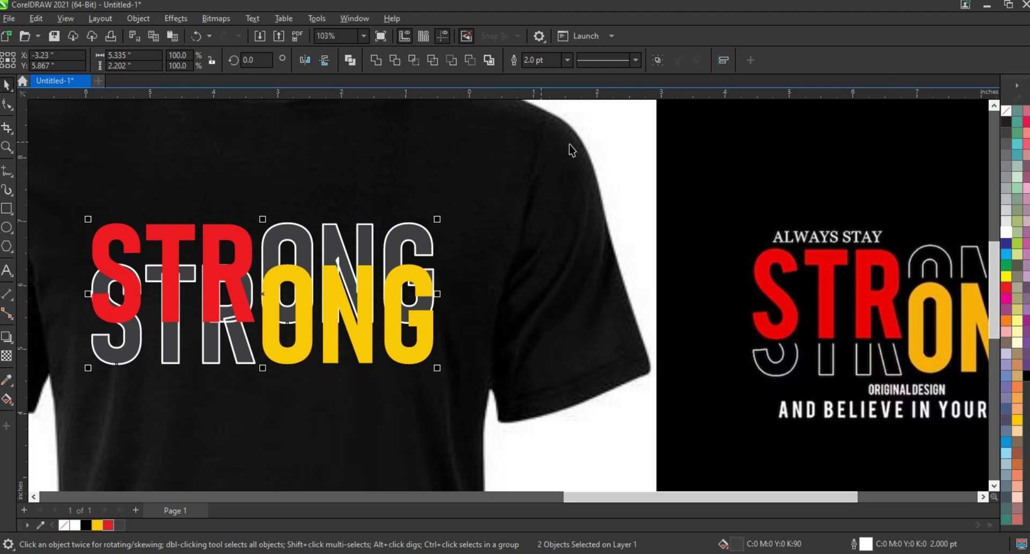
click(334, 242)
click(153, 19)
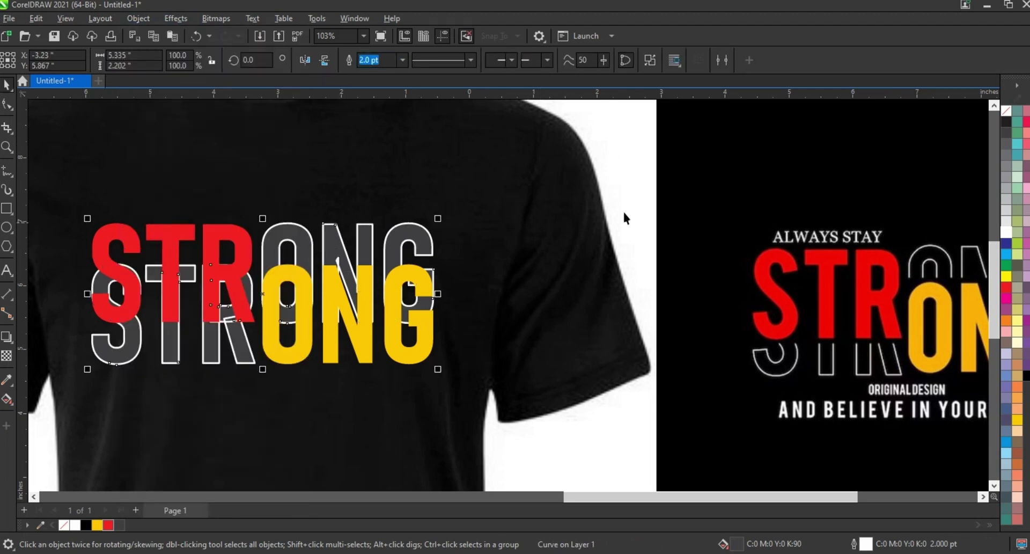
click(7, 209)
Step: Draw a rectangle spanning the ONG letters and zoom in on them
drag(257, 266, 443, 284)
drag(351, 266, 350, 264)
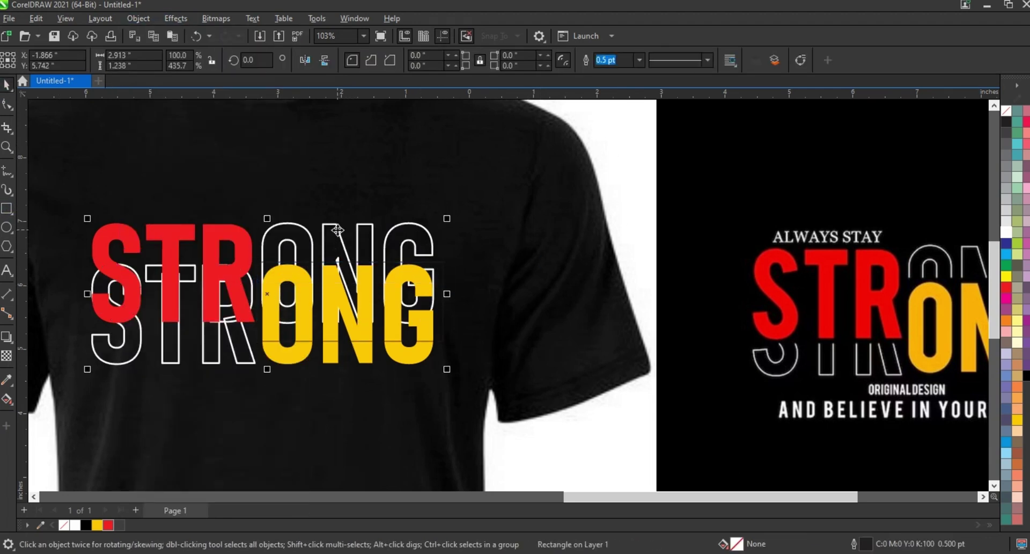
click(259, 278)
key(Escape)
scroll(341, 242, down, 2)
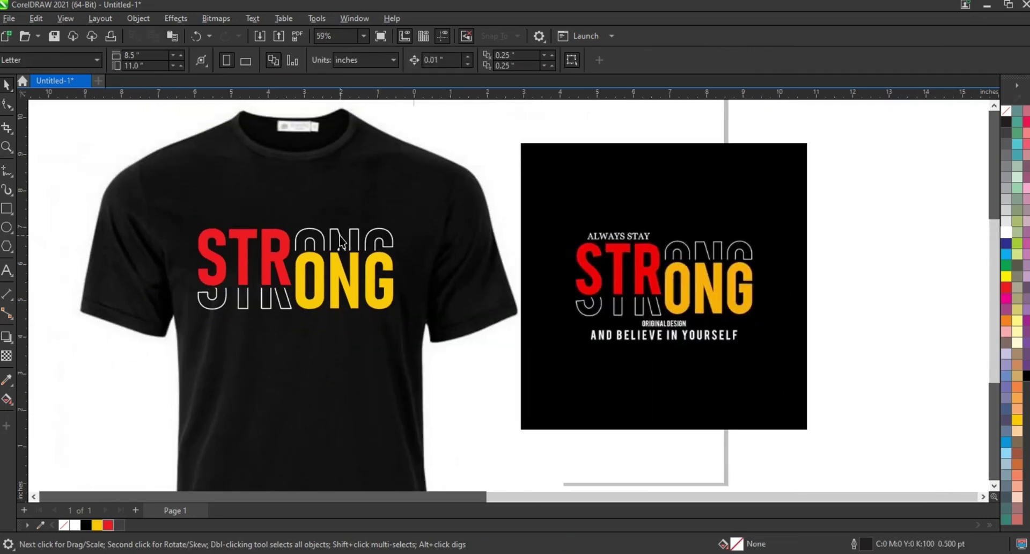
key(z)
drag(299, 218, 483, 292)
scroll(321, 216, down, 3)
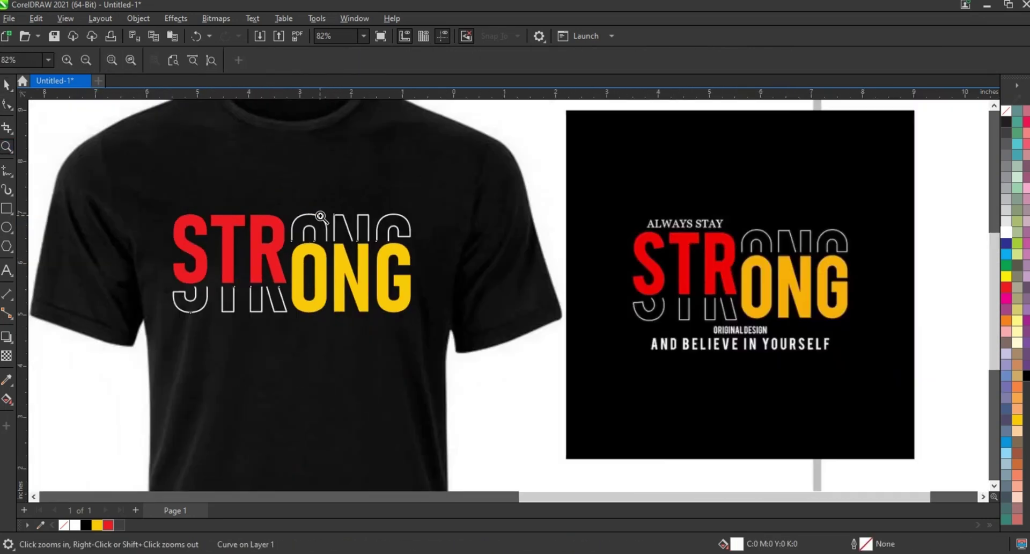
scroll(320, 216, up, 1)
key(F8)
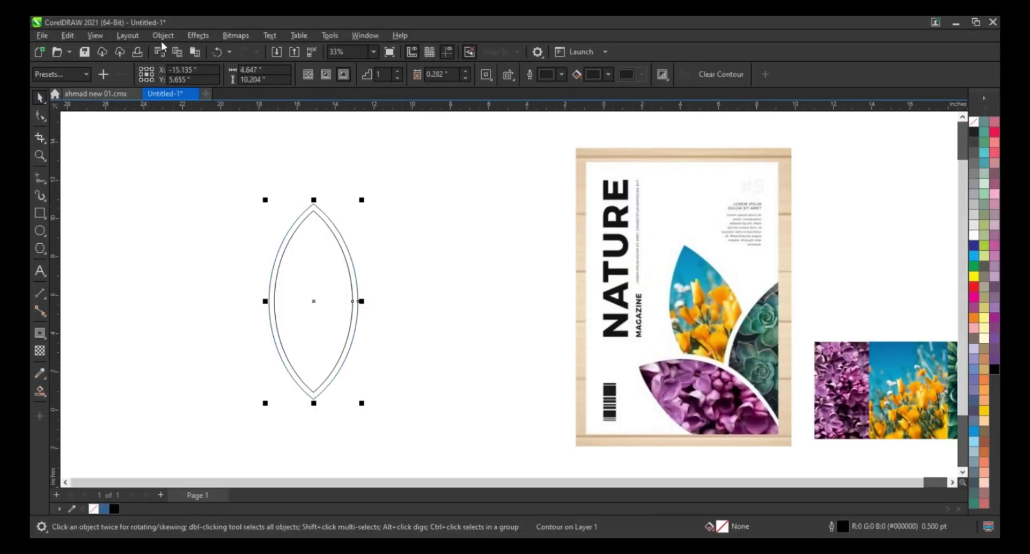
Step: Fill the right, middle and left leaves in light, medium and darker grey
click(163, 35)
click(184, 222)
scroll(358, 275, down, 2)
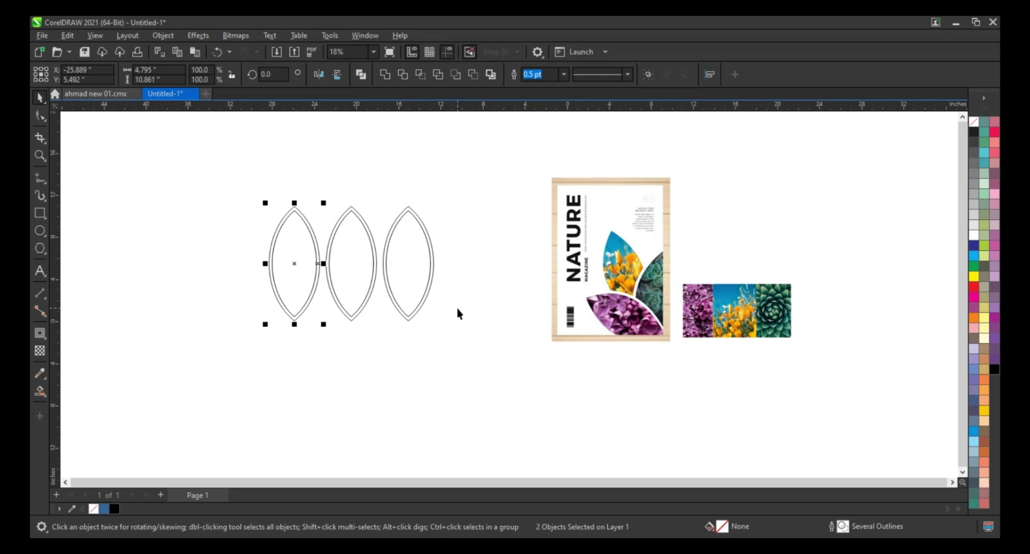
click(433, 268)
click(974, 215)
key(z)
drag(235, 189, 553, 339)
click(434, 292)
click(973, 235)
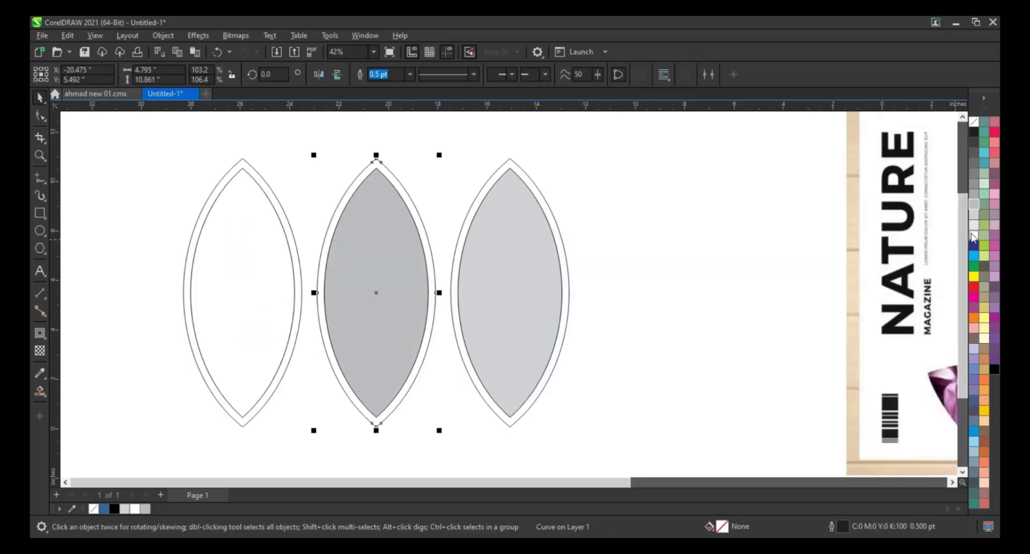
click(974, 211)
scroll(492, 299, down, 3)
Step: Move the three flower photos below the leaves and PowerClip each into a leaf
click(742, 405)
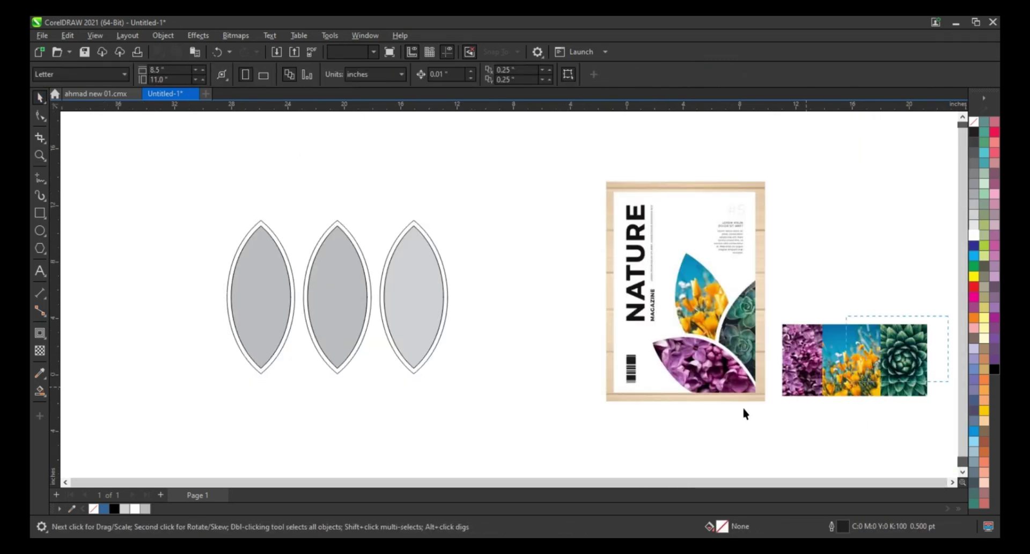
drag(281, 424, 209, 424)
right_click(404, 403)
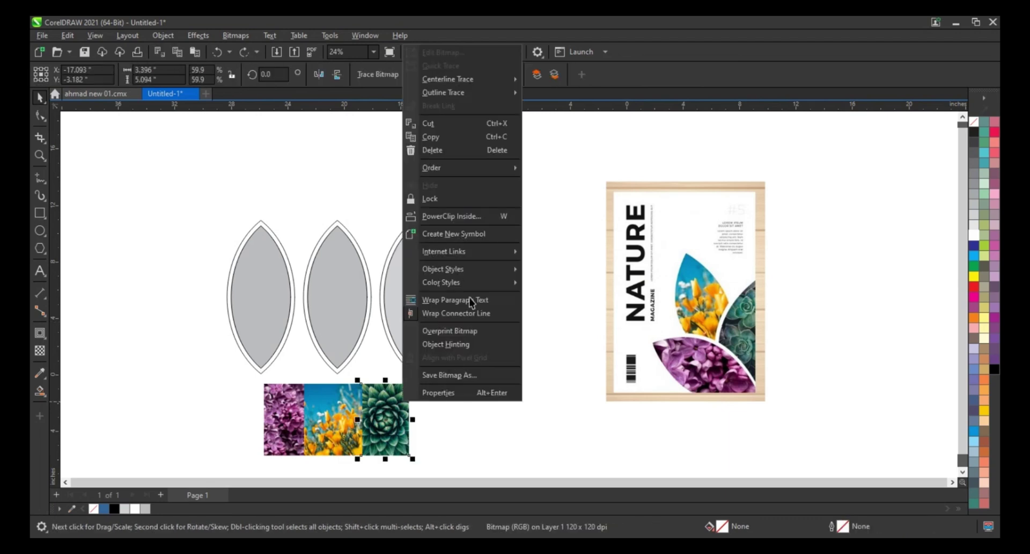
click(470, 217)
click(414, 295)
click(332, 418)
key(w)
click(337, 295)
click(262, 309)
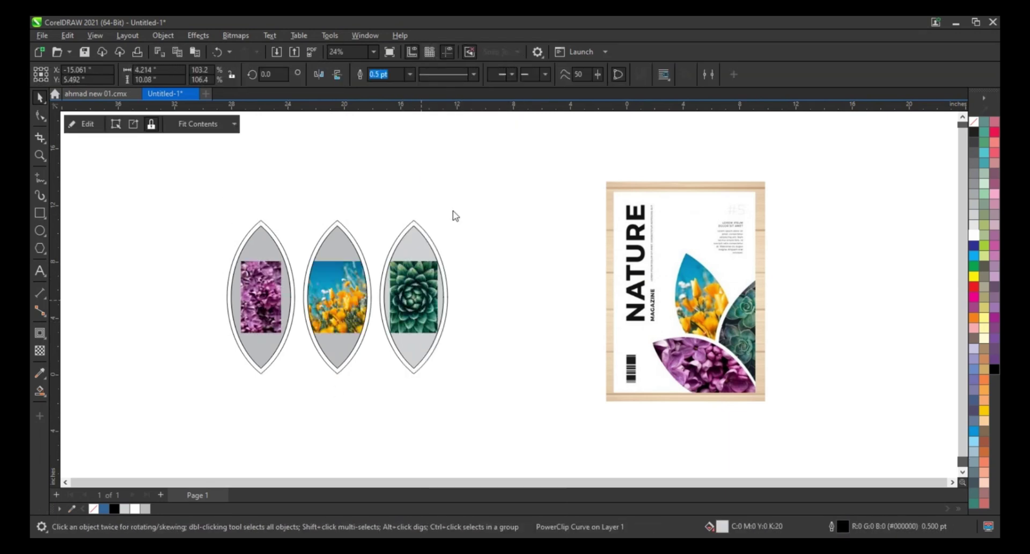
Step: Enlarge the green, yellow flower and purple photos to fill their leaves
double_click(424, 269)
drag(446, 258, 462, 223)
right_click(465, 244)
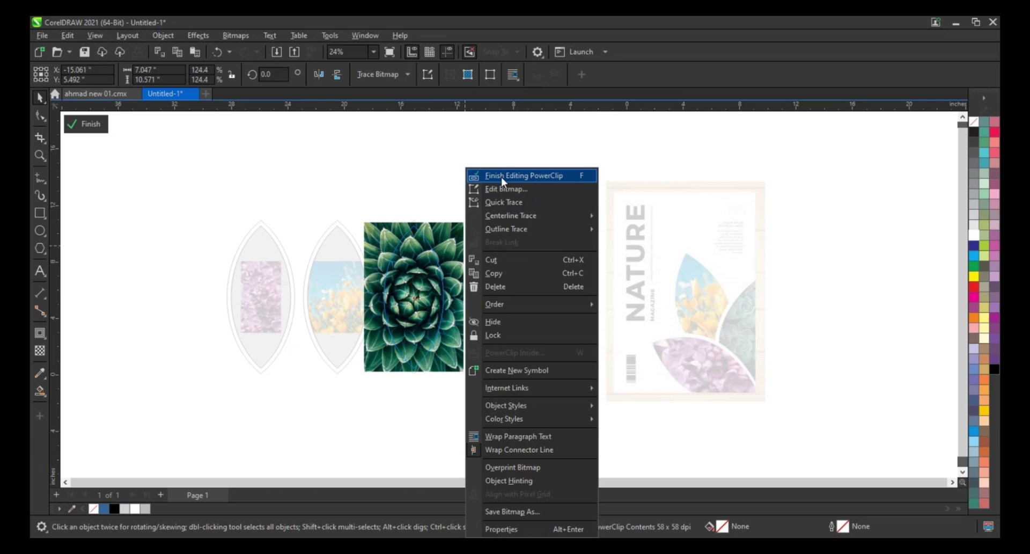
click(503, 175)
double_click(337, 295)
drag(361, 259, 400, 222)
key(f)
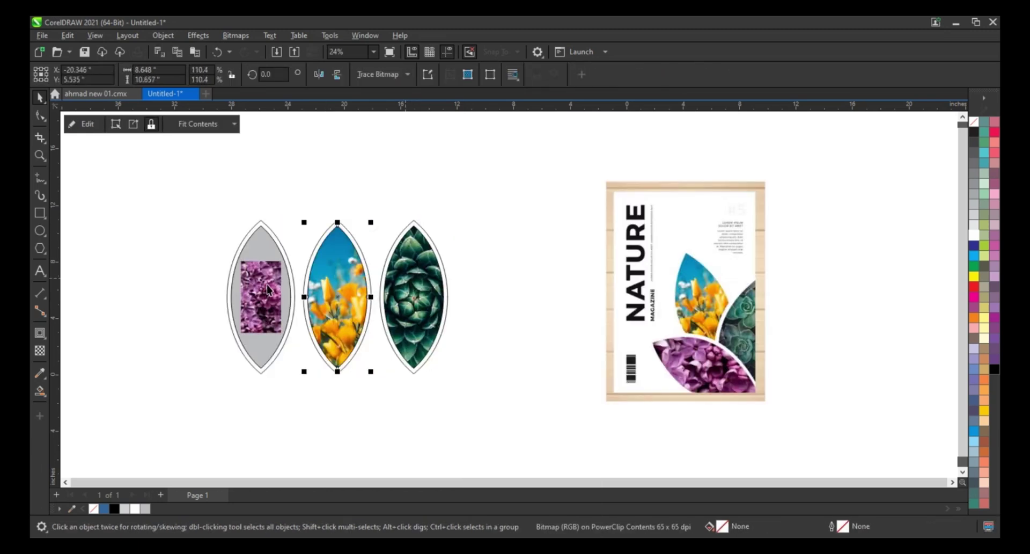
double_click(268, 290)
mouse_move(280, 261)
mouse_down()
mouse_move(329, 232)
mouse_move(488, 404)
mouse_move(378, 318)
mouse_up()
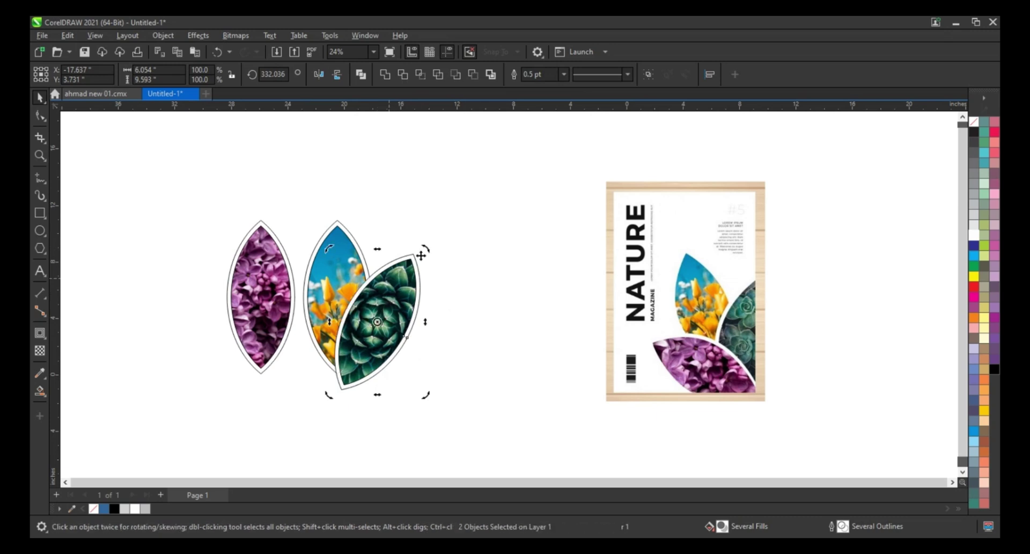
Step: Rotate the left leaf to lean left, overlap it, and move the cluster toward the page
click(262, 295)
drag(299, 216, 231, 231)
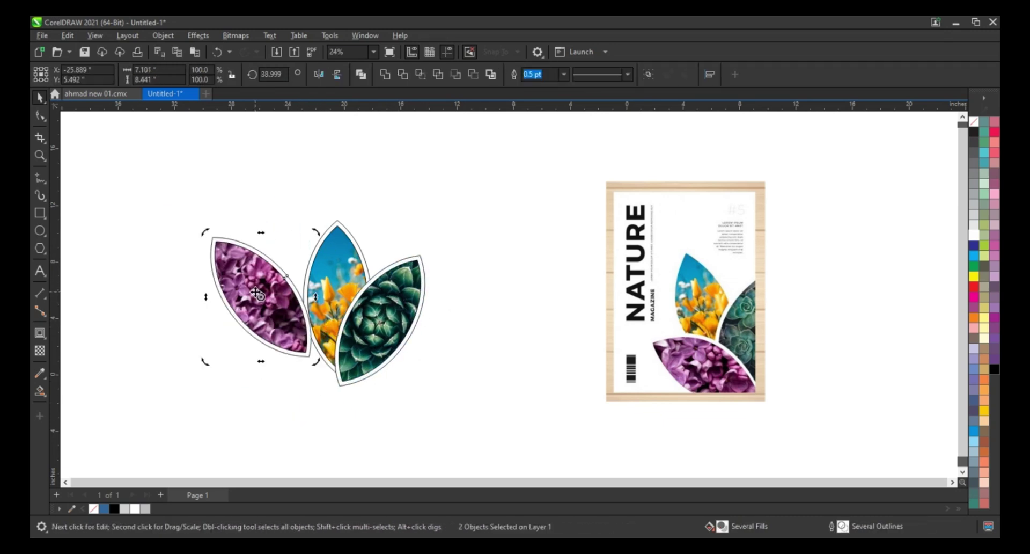
drag(311, 308, 320, 322)
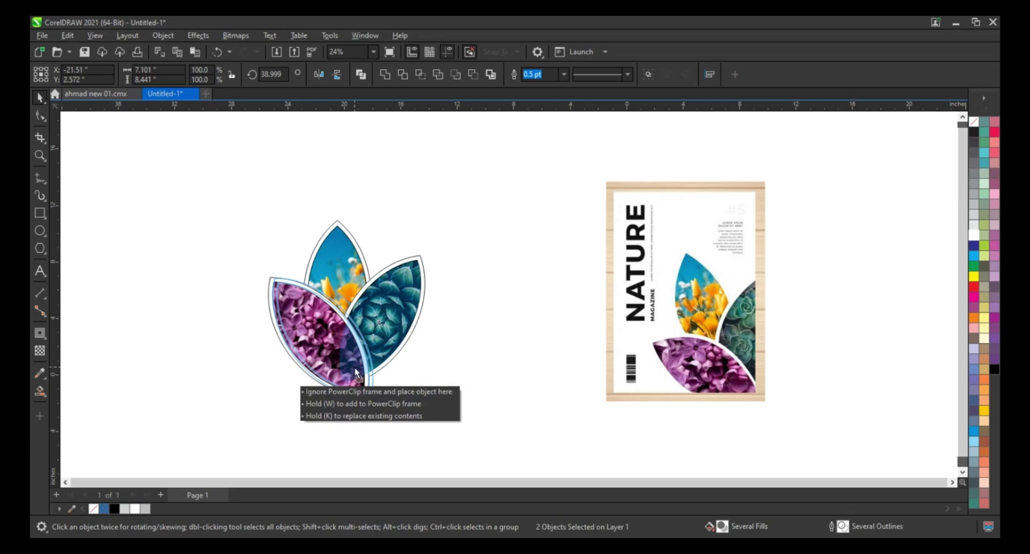
key(z)
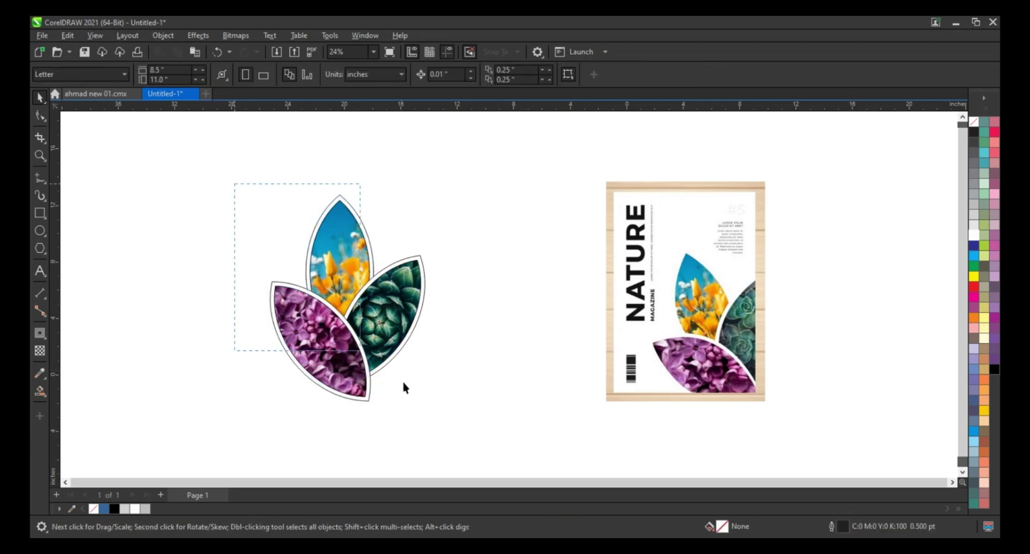
key(F3)
drag(284, 201, 778, 422)
key(space)
mouse_move(277, 300)
mouse_down()
mouse_move(456, 357)
mouse_move(505, 361)
mouse_up()
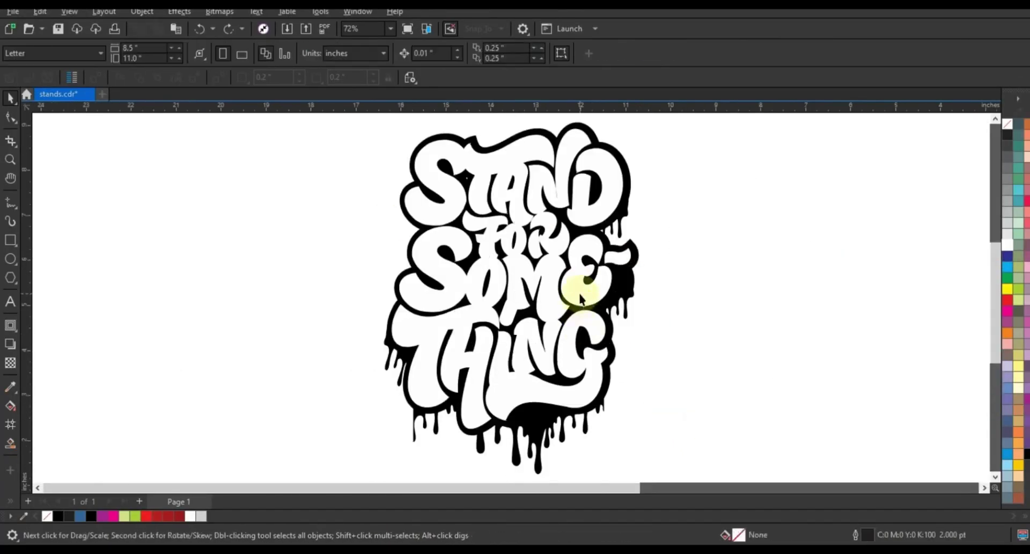
Step: Outline the lettering in black and give the S a yellow-to-orange gradient
right_click(1008, 135)
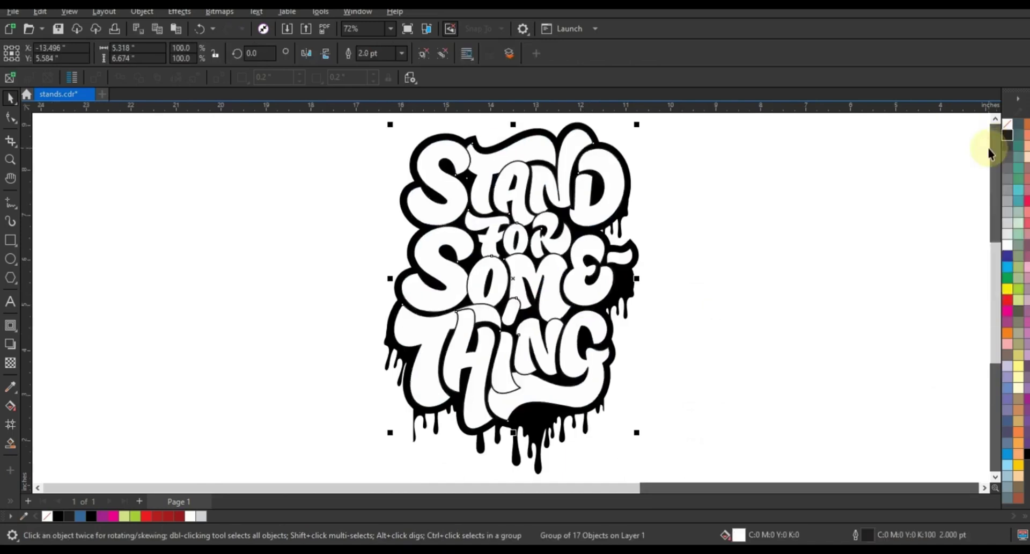
click(438, 180)
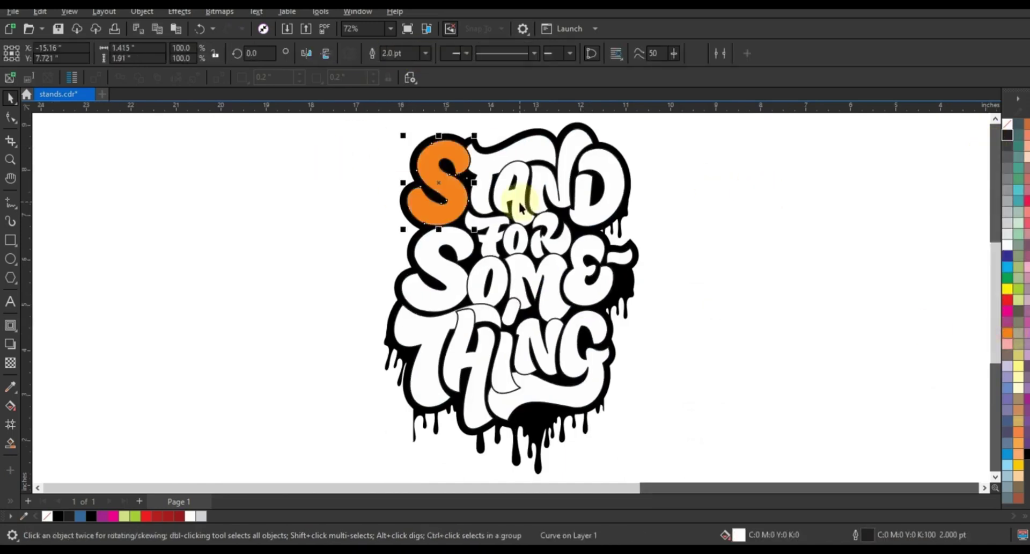
key(g)
mouse_move(417, 182)
mouse_down()
mouse_move(467, 204)
mouse_move(397, 116)
mouse_up()
click(10, 97)
Step: Copy the S letter's gradient fill onto the other STAND letters
click(523, 177)
click(44, 15)
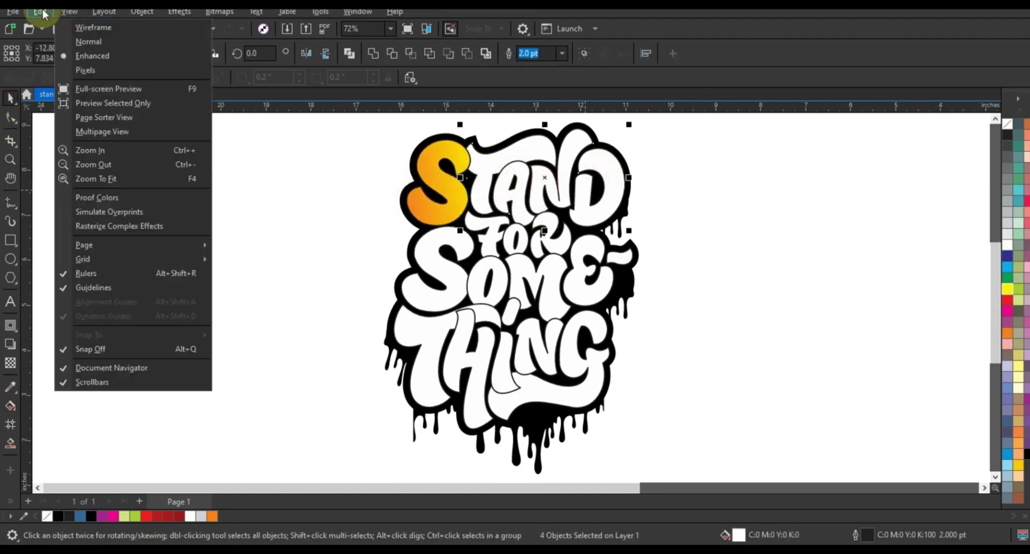
click(102, 131)
click(414, 249)
click(577, 294)
click(438, 180)
key(g)
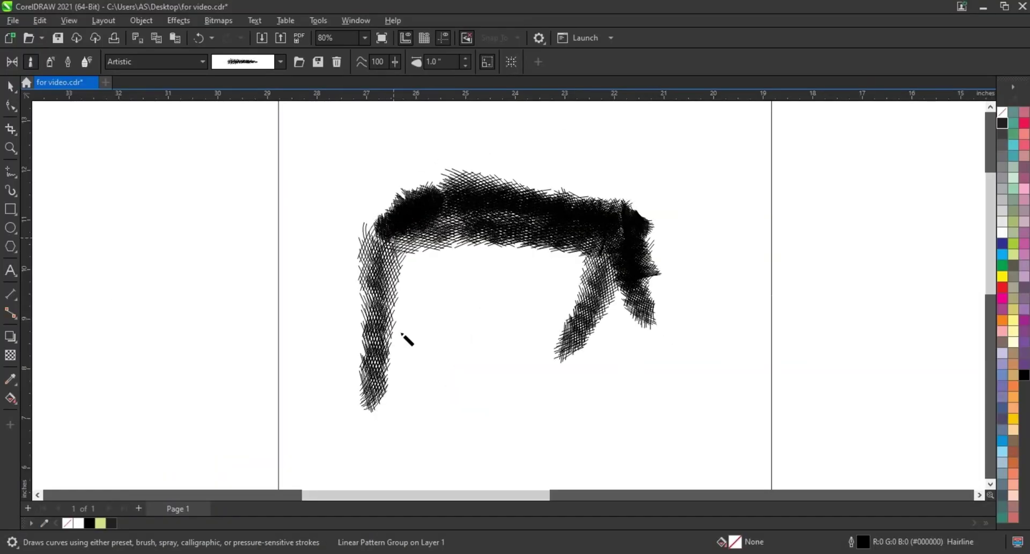
Step: Paint more hatched strokes across the middle of the page, then select all strokes
mouse_move(437, 230)
mouse_down()
mouse_move(451, 352)
mouse_move(601, 283)
mouse_move(607, 263)
mouse_move(376, 301)
mouse_move(440, 322)
mouse_move(569, 268)
mouse_up()
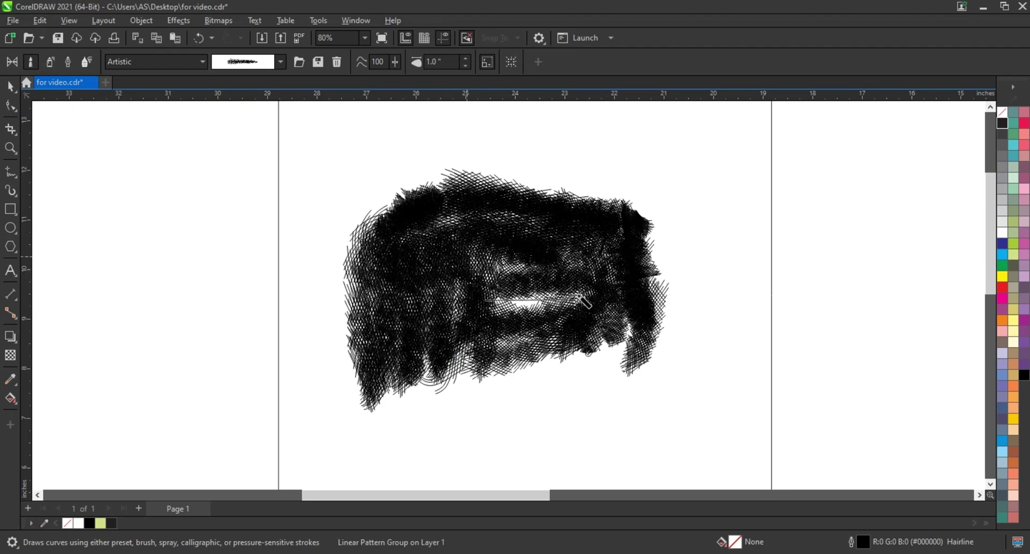
scroll(489, 219, down, 3)
scroll(490, 219, up, 2)
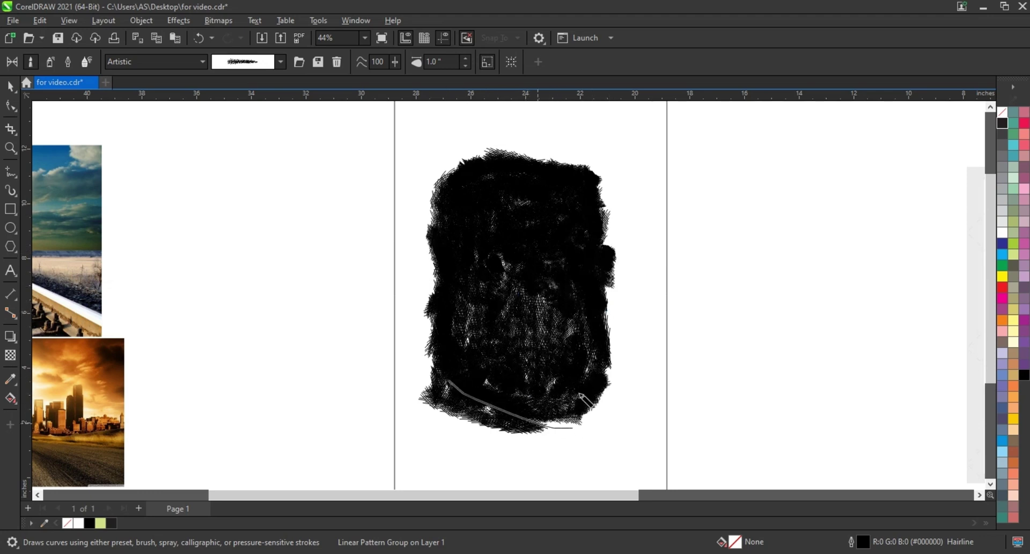
scroll(310, 237, down, 1)
drag(329, 154, 586, 421)
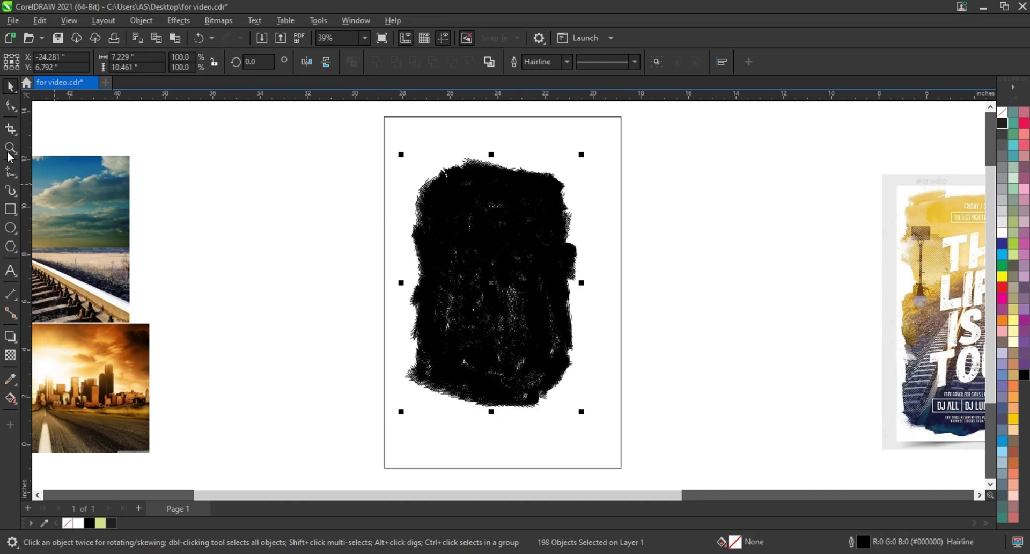
Step: Group the brush strokes and enlarge the texture about its centre
key(z)
click(450, 232)
scroll(450, 232, down, 1)
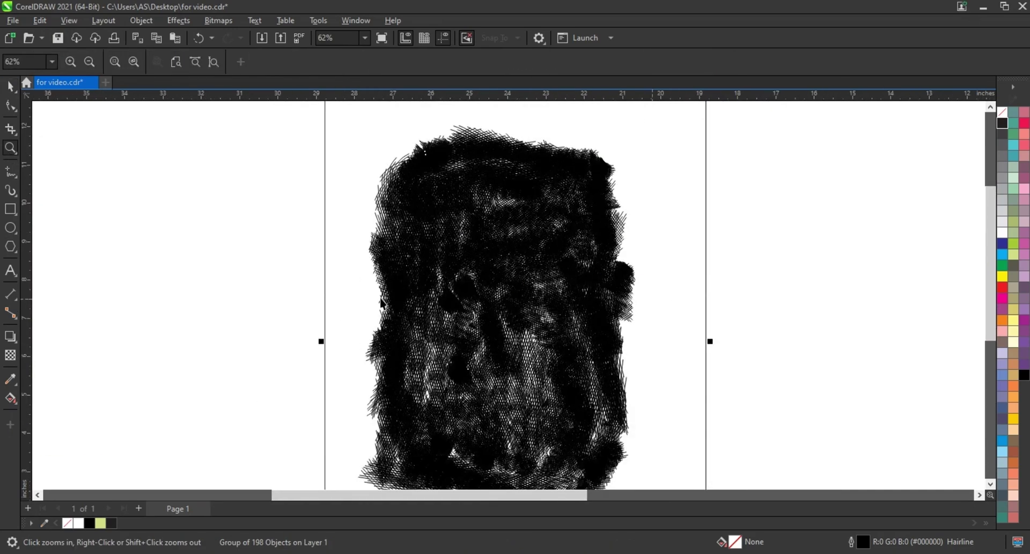
scroll(382, 303, down, 3)
key(space)
drag(608, 153, 640, 133)
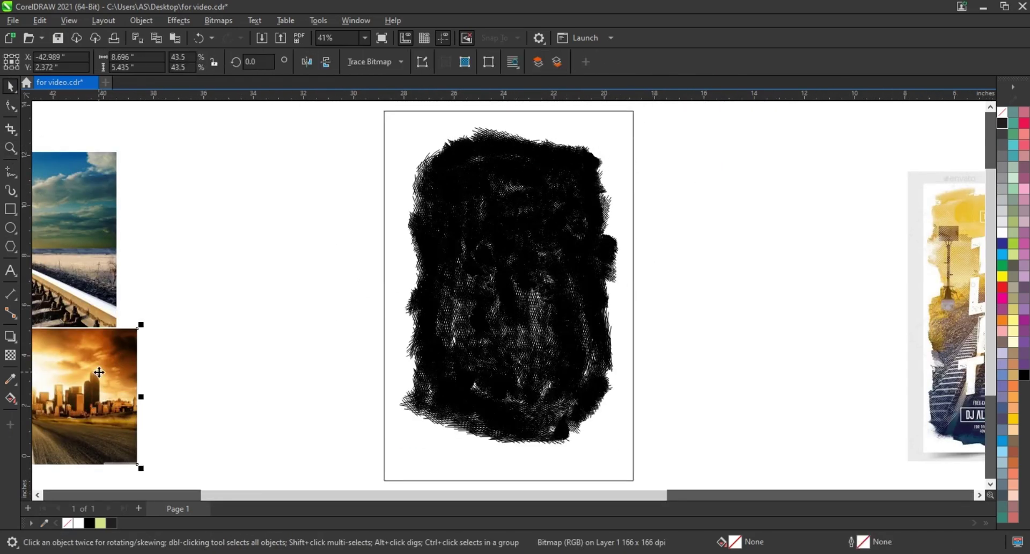
Step: Blend the city photo into the black texture and crop the bitmap's left and right edges
drag(99, 372, 507, 361)
click(10, 354)
click(172, 61)
click(169, 302)
scroll(597, 169, down, 2)
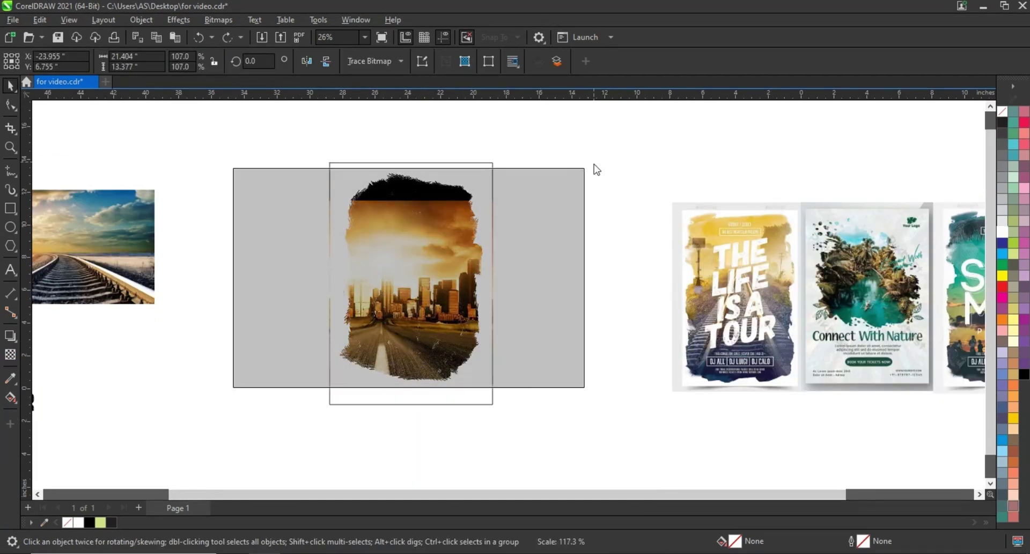
key(F10)
mouse_move(207, 149)
mouse_down()
mouse_move(264, 414)
mouse_move(335, 387)
mouse_up()
drag(585, 386, 499, 387)
Step: Duplicate the poster to the right and merge the railway photo over it in Screen mode
key(space)
drag(408, 279, 396, 315)
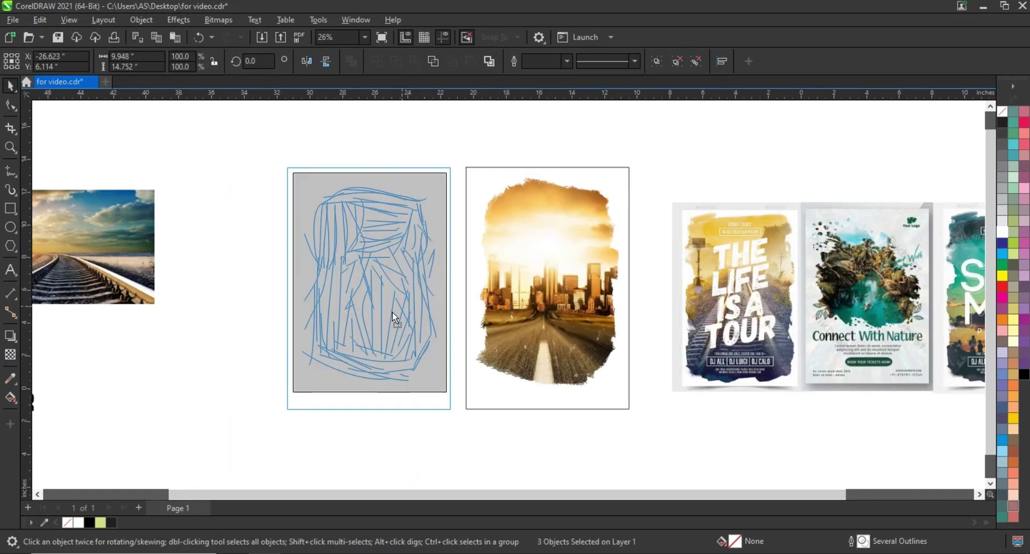
drag(91, 247, 380, 333)
click(10, 354)
click(172, 61)
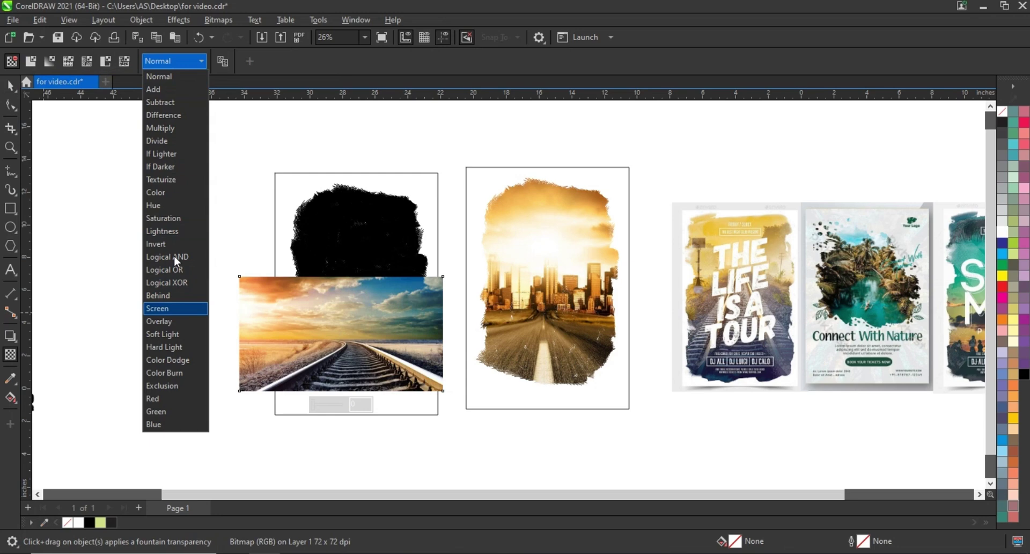
click(177, 306)
drag(447, 272, 621, 165)
drag(442, 248, 361, 249)
drag(563, 293, 504, 293)
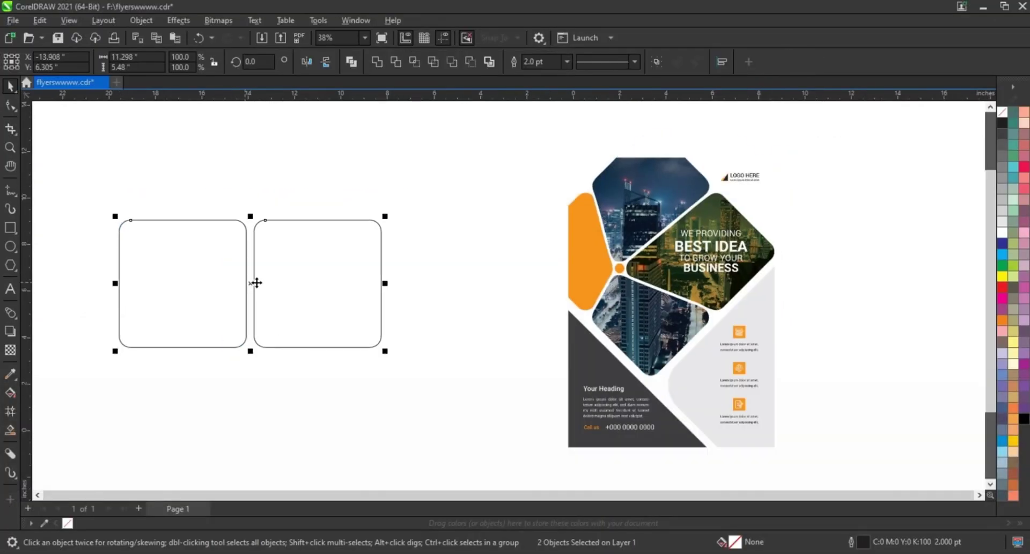
Step: Duplicate the two rounded squares into four and draw a page-sized flyer rectangle
drag(257, 283, 256, 416)
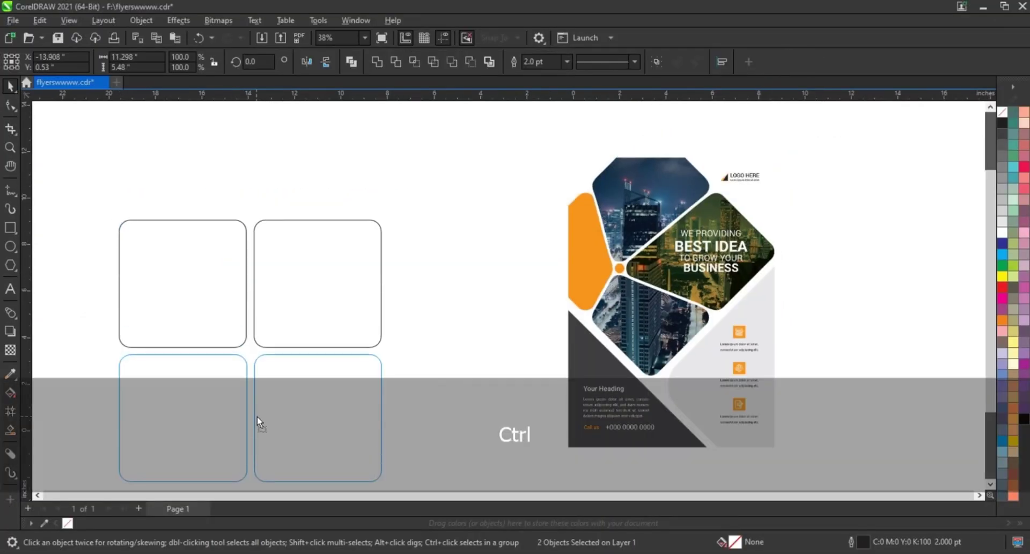
scroll(387, 317, down, 1)
drag(119, 233, 410, 453)
click(10, 227)
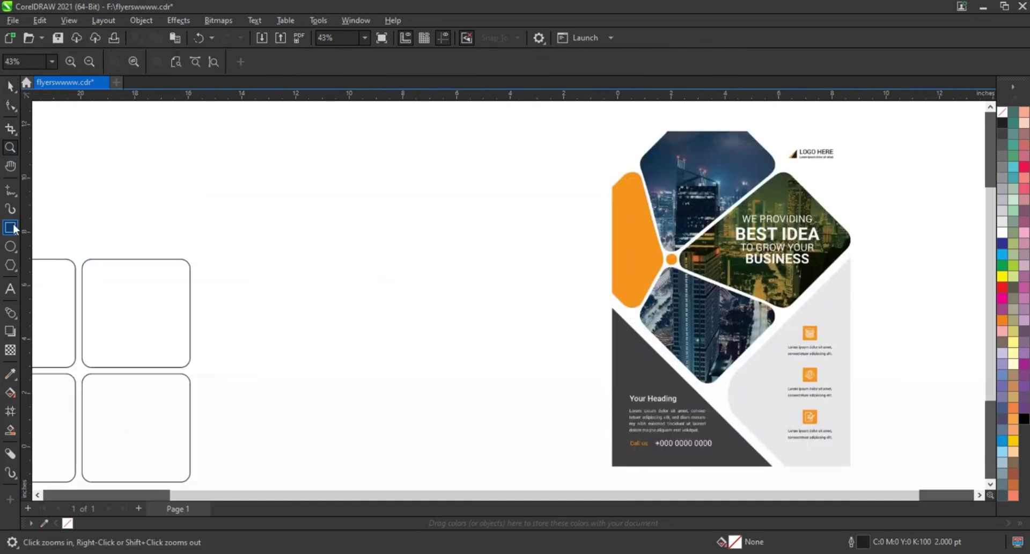
drag(279, 131, 530, 471)
Step: Place the four squares in the page, rotate them 45°, and pull their centre nodes left
mouse_move(135, 317)
mouse_down()
mouse_move(461, 287)
mouse_move(499, 267)
mouse_up()
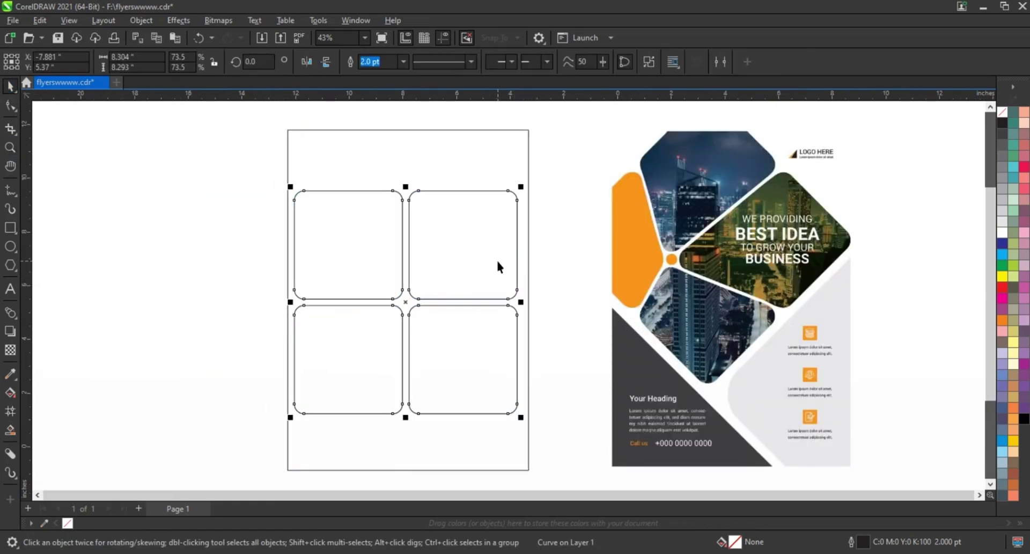
click(499, 267)
mouse_move(520, 473)
mouse_down()
mouse_move(534, 294)
mouse_move(558, 335)
mouse_up()
key(F10)
mouse_move(407, 320)
mouse_down()
mouse_move(356, 310)
mouse_move(403, 259)
mouse_up()
key(space)
key(Down)
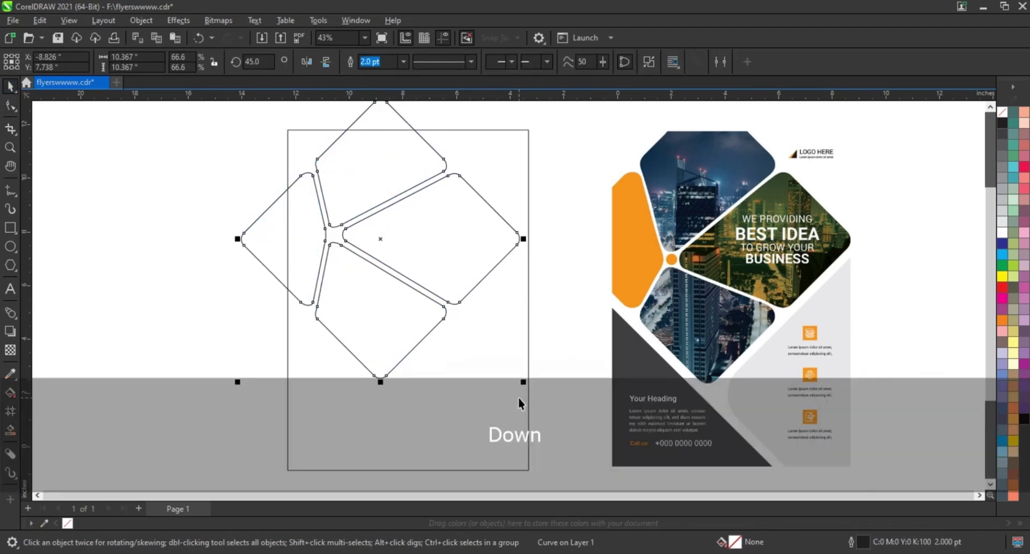
click(556, 395)
Step: Add a 45°-rotated rounded square on the page's lower right with one corner rounded more
key(F6)
mouse_move(80, 271)
mouse_down()
mouse_move(198, 396)
mouse_move(50, 237)
mouse_up()
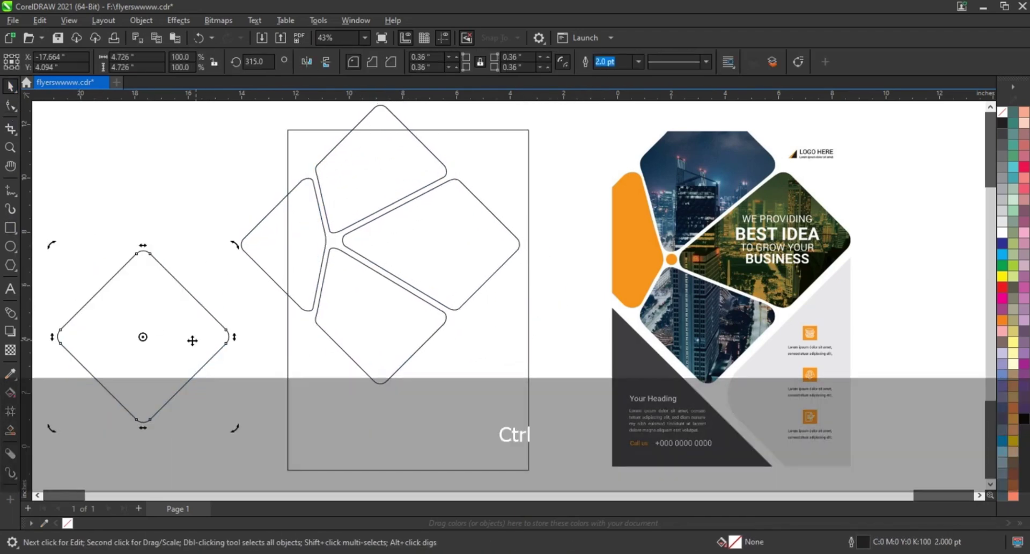
drag(143, 341, 489, 405)
drag(438, 371, 481, 368)
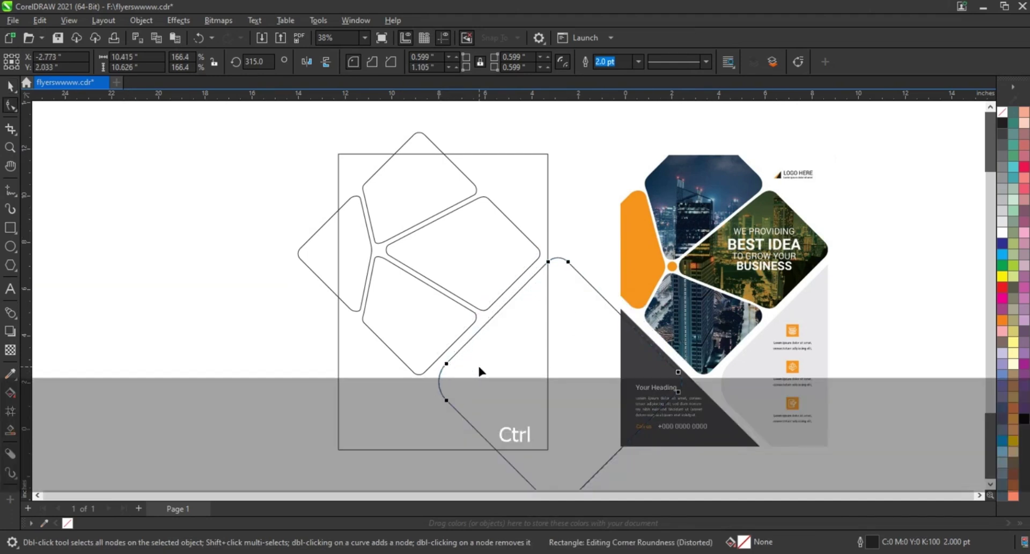
Step: Split off a lower-left triangle with a freehand diagonal and fill it dark grey
key(F5)
click(331, 298)
ctrl+click(499, 460)
click(10, 86)
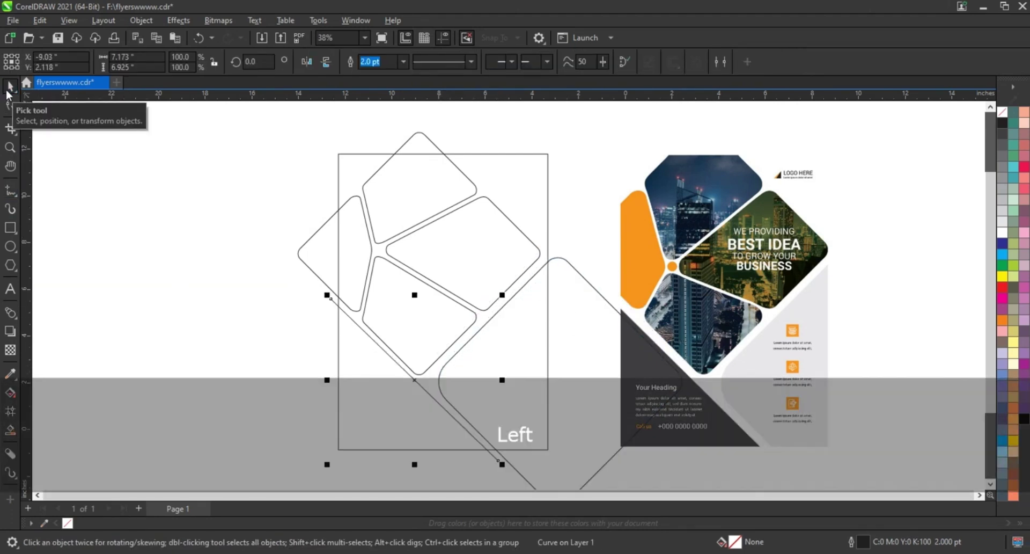
key(Delete)
click(1001, 148)
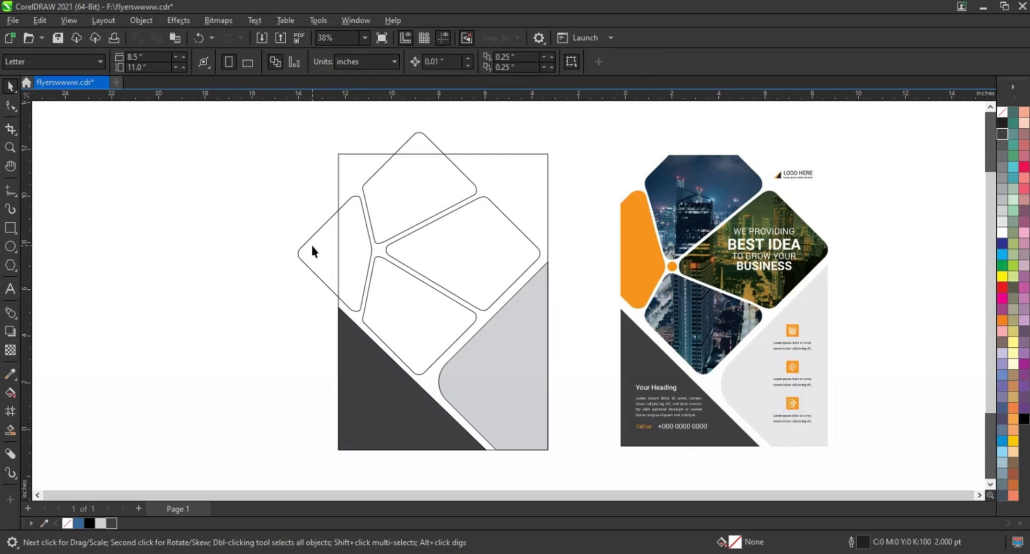
Step: Colour the triangle dark grey and the left shape orange, and paste the enlarged city photo behind them
click(311, 245)
click(1003, 328)
key(ctrl+v)
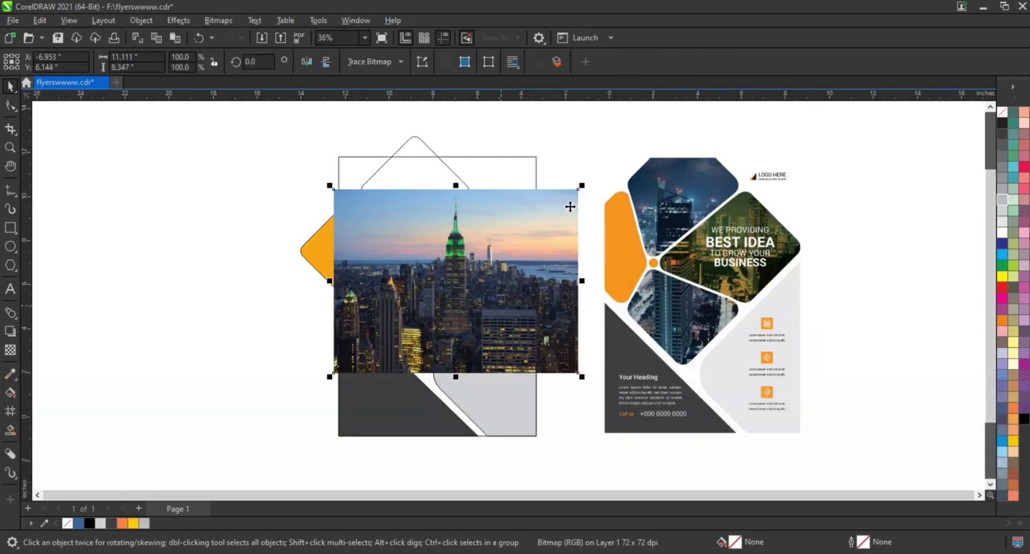
drag(571, 205, 578, 133)
key(ctrl+Page_Down)
key(ctrl+Page_Down)
Step: PowerClip the city photo inside the left flyer shapes
right_click(851, 231)
key(Escape)
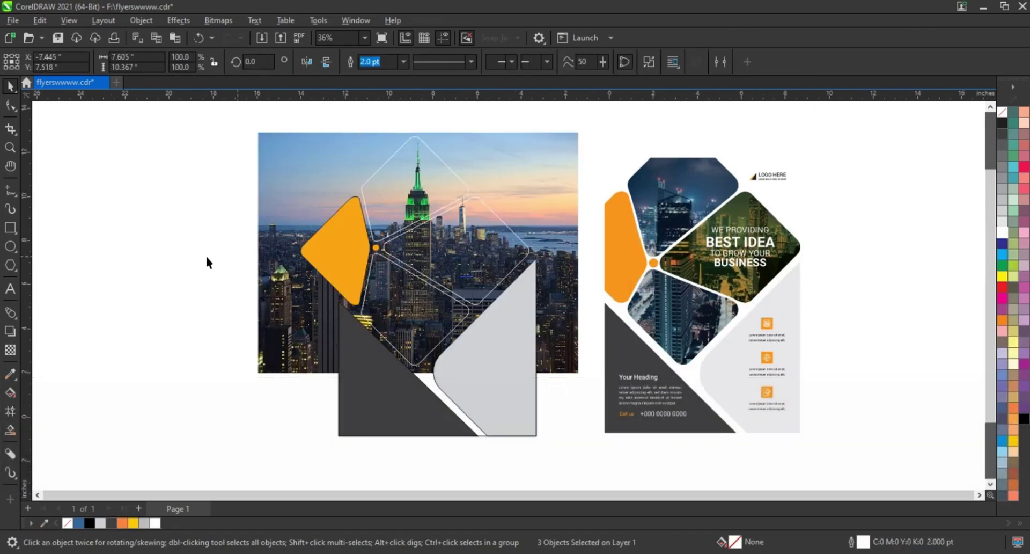
click(272, 260)
right_click(543, 349)
click(591, 357)
Step: Tint the upper-right panel with a green Overlay-blended shape, recoloured yellow-green
scroll(652, 242, up, 3)
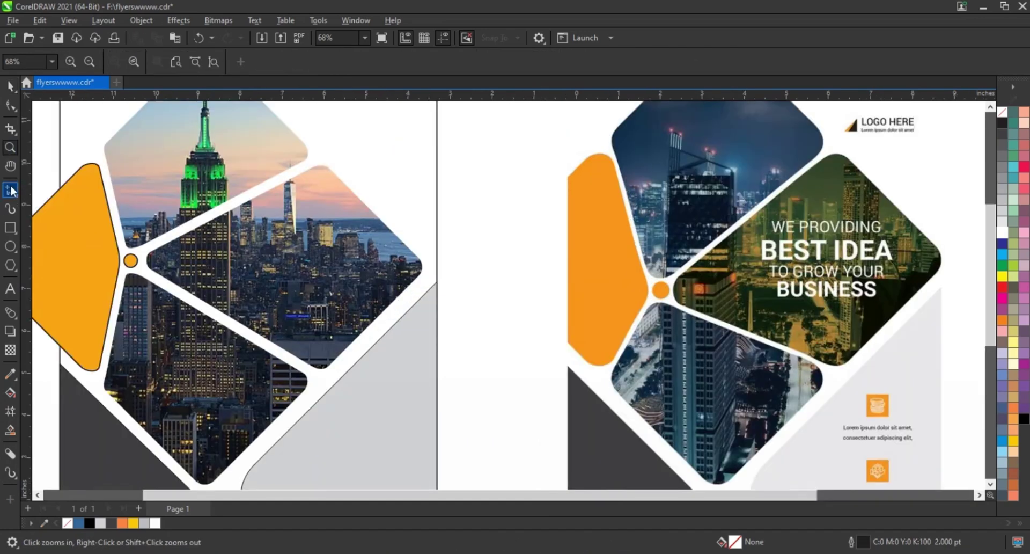
click(320, 156)
click(143, 250)
click(1003, 265)
click(156, 62)
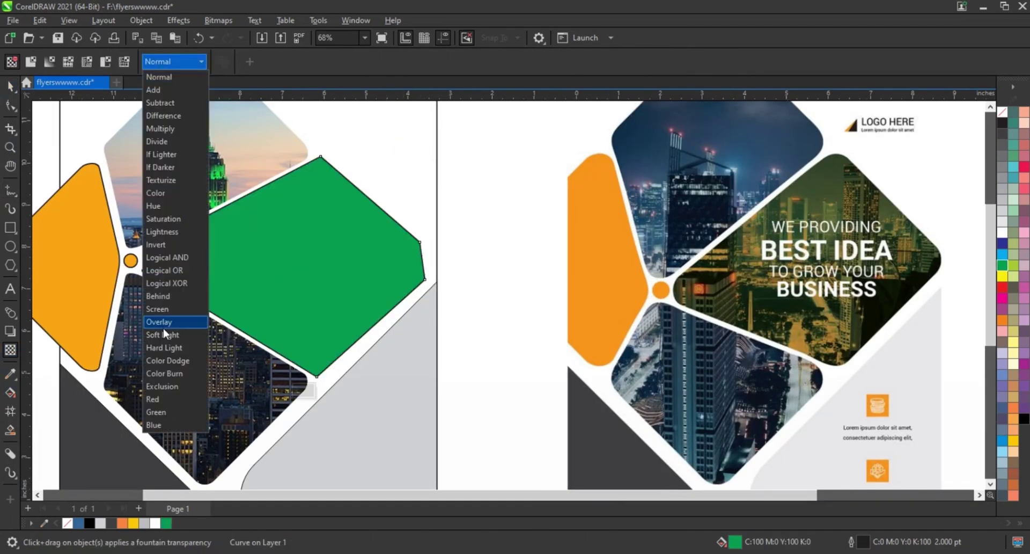
click(161, 314)
key(g)
click(189, 61)
click(215, 216)
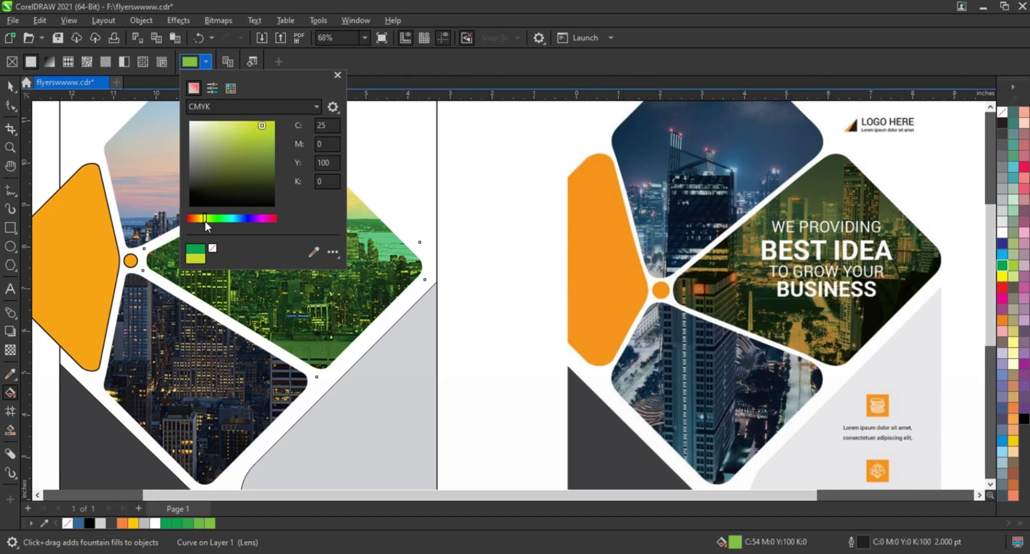
Step: Select all the recreated flyer objects and zoom the view to fit them
key(space)
key(Escape)
drag(195, 168, 483, 428)
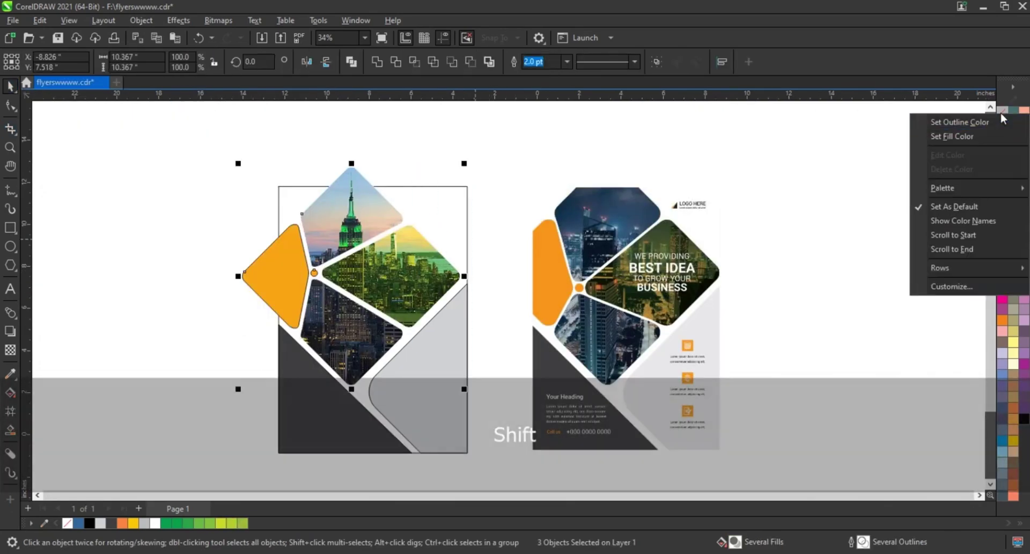
key(shift+F2)
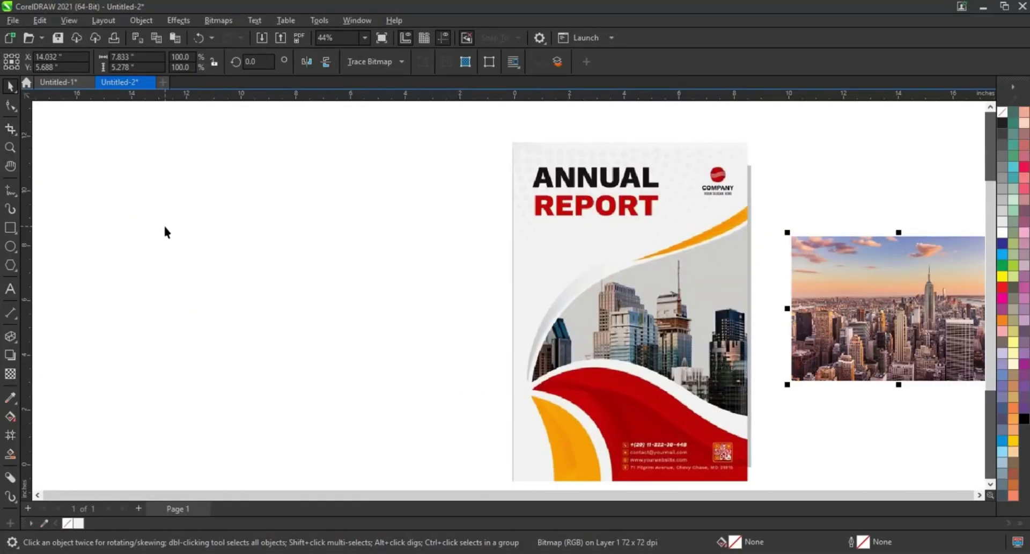
Step: Draw a cover-sized rectangle and a freehand wave line across it with the outline set
drag(231, 137, 443, 467)
scroll(253, 184, down, 2)
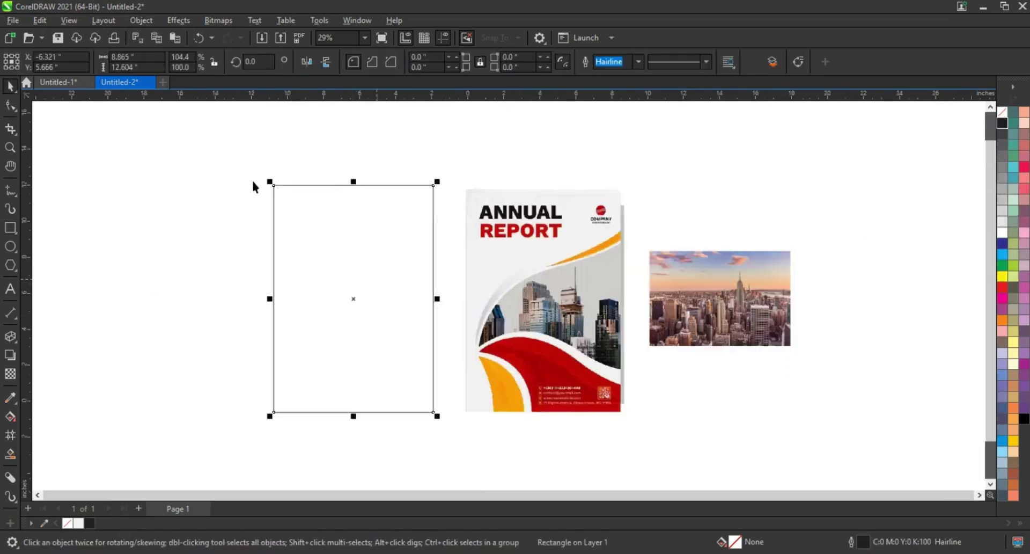
key(F5)
right_click(1003, 123)
click(558, 160)
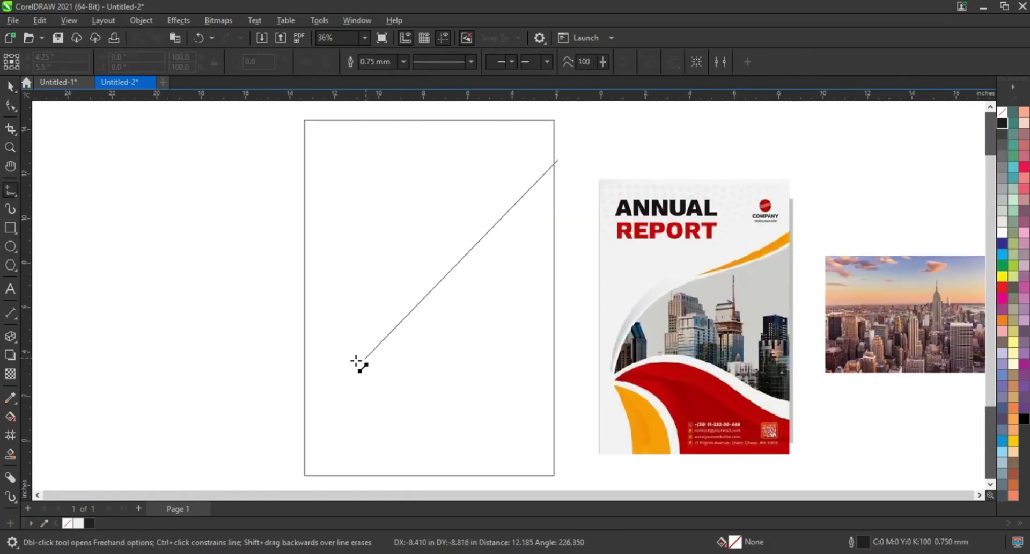
double_click(340, 363)
click(433, 477)
Step: Bend the wave lines into smooth S-curves and Smart Fill the first region purple
key(F10)
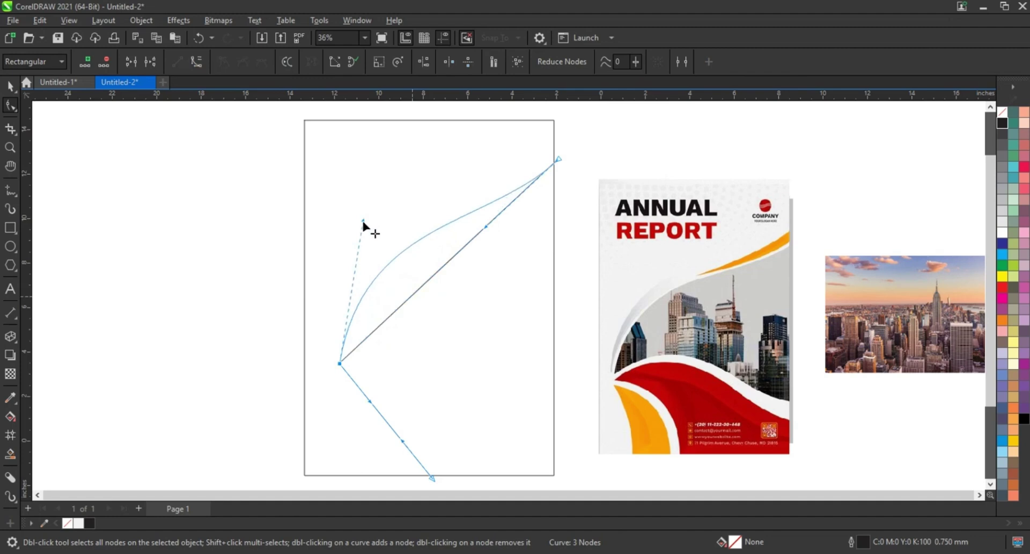
drag(391, 379, 403, 361)
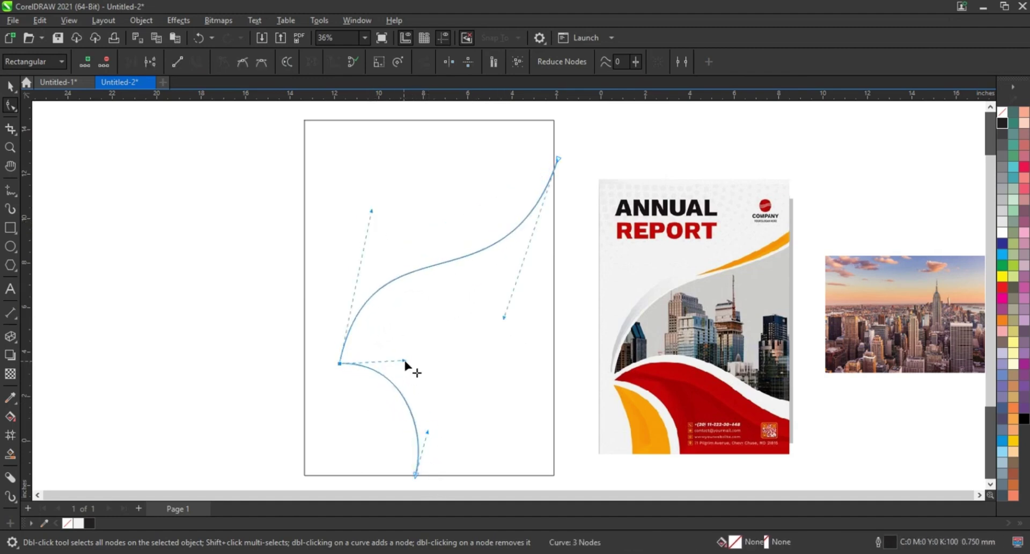
drag(338, 364, 559, 195)
key(F10)
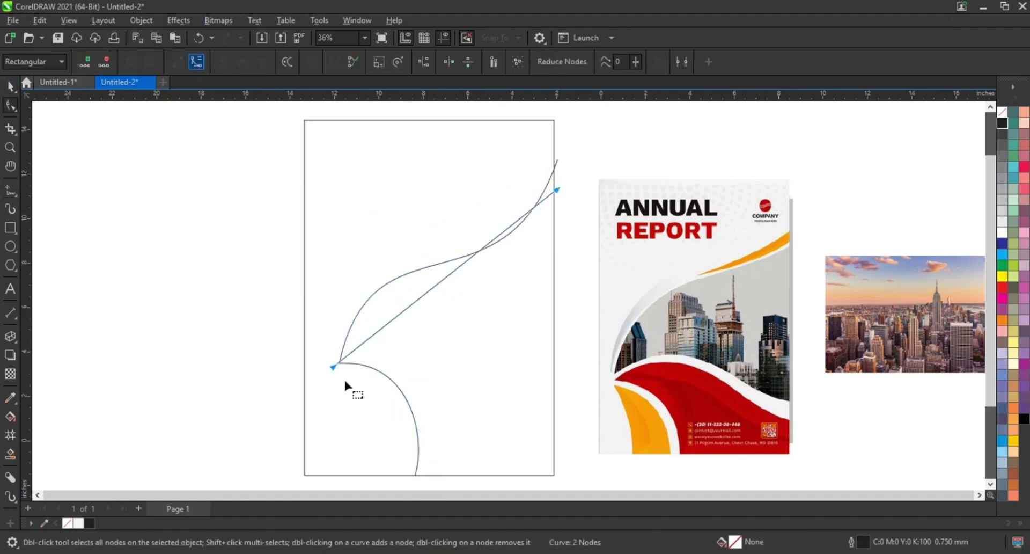
click(14, 90)
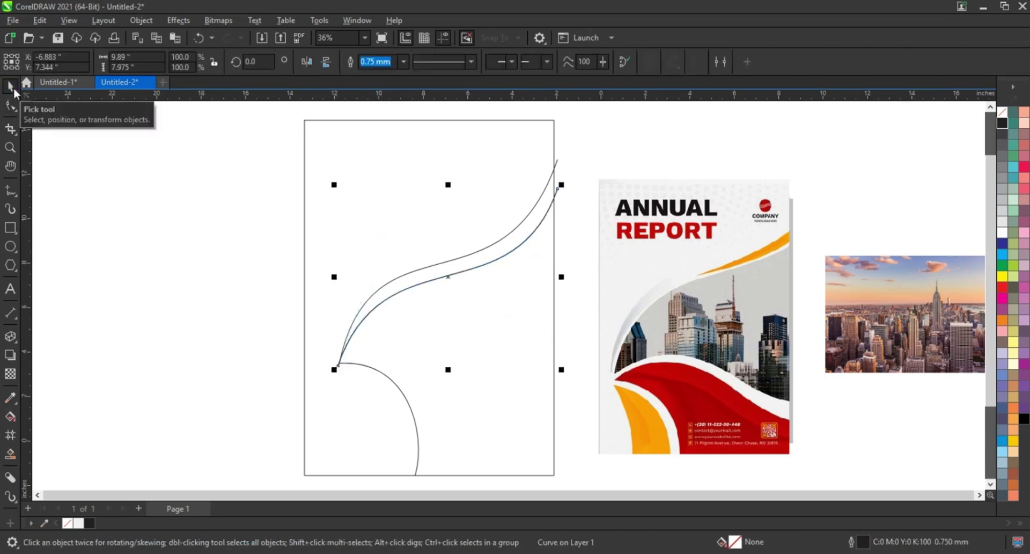
key(F10)
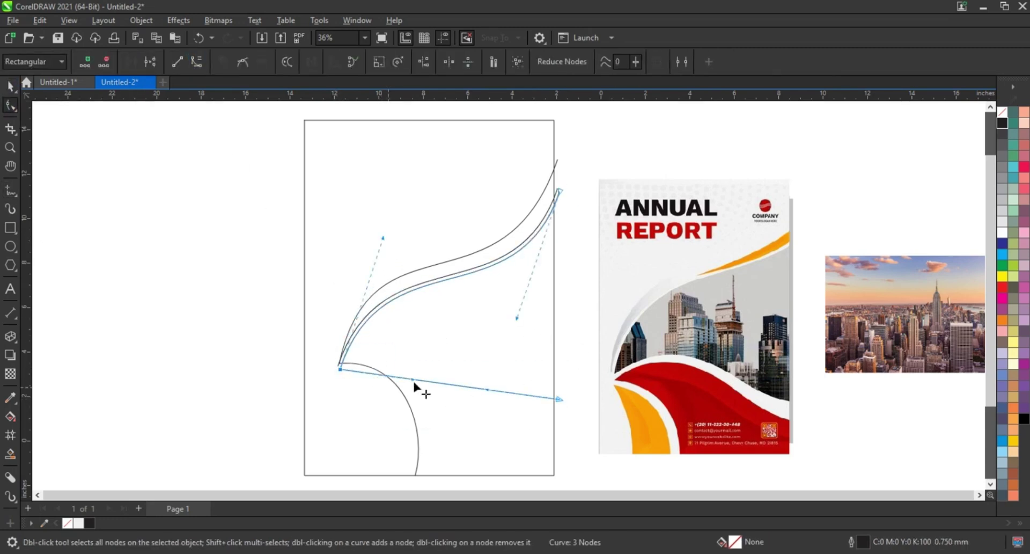
key(F5)
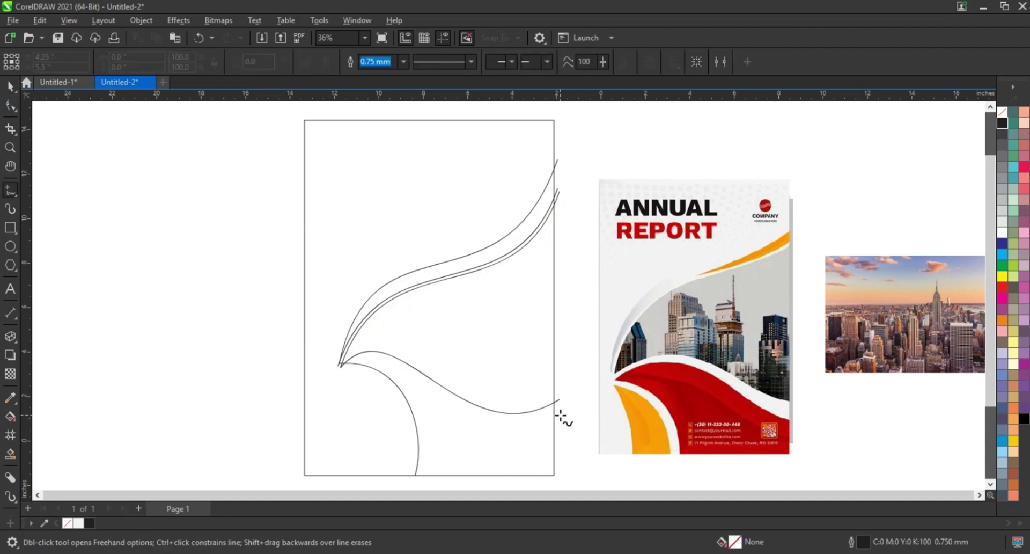
click(11, 106)
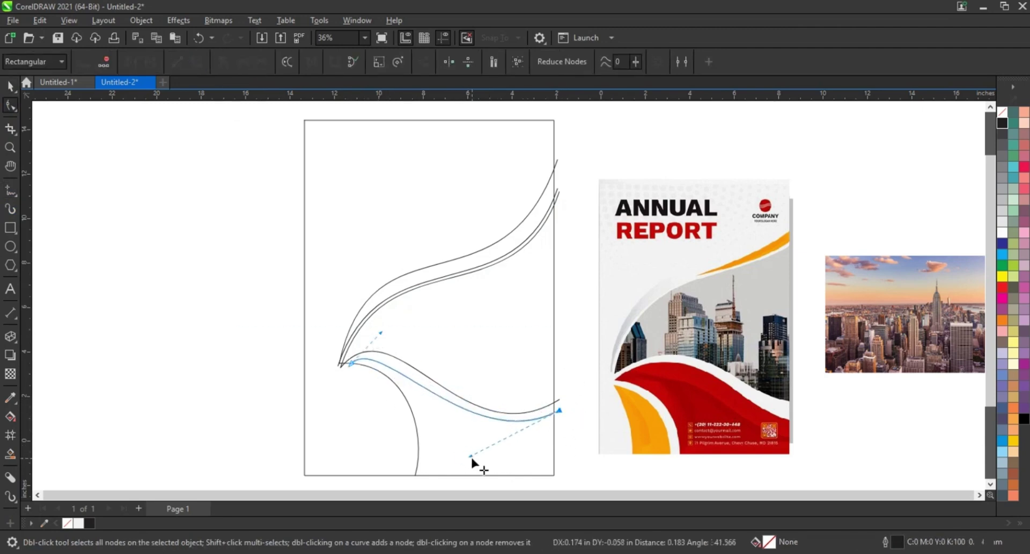
drag(336, 372, 339, 480)
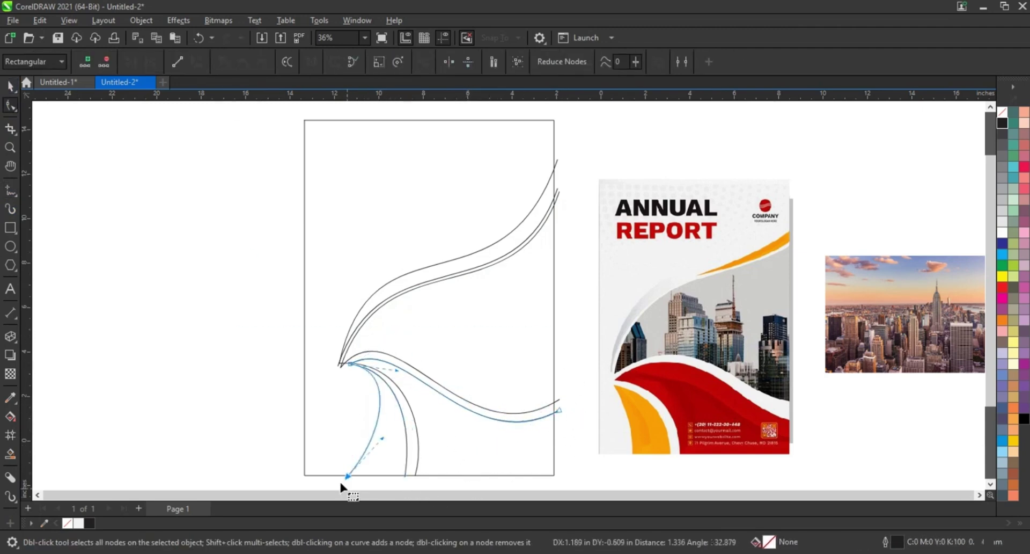
click(440, 322)
Step: Fill the remaining wave regions purple, then give the top wave a white-to-grey gradient
click(458, 418)
click(376, 440)
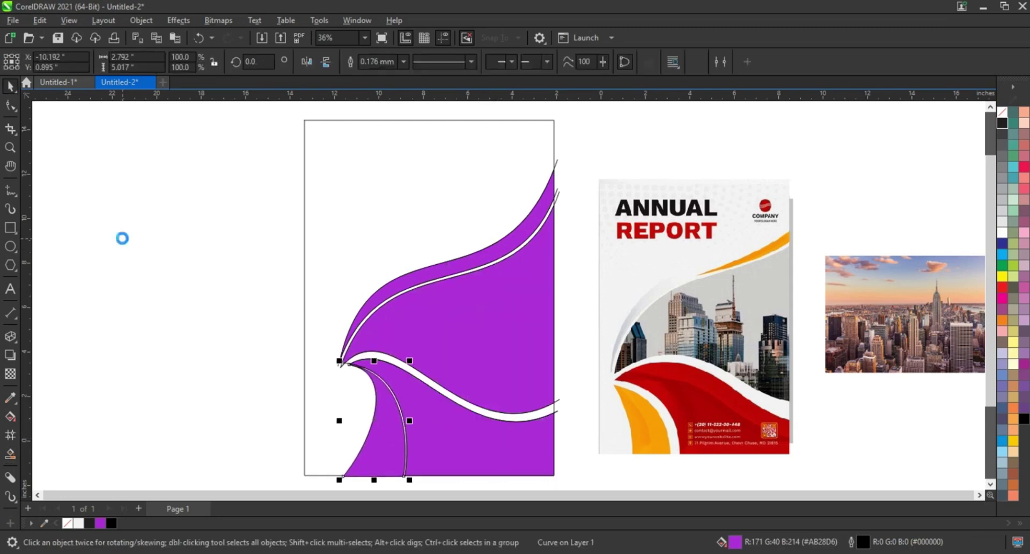
click(558, 176)
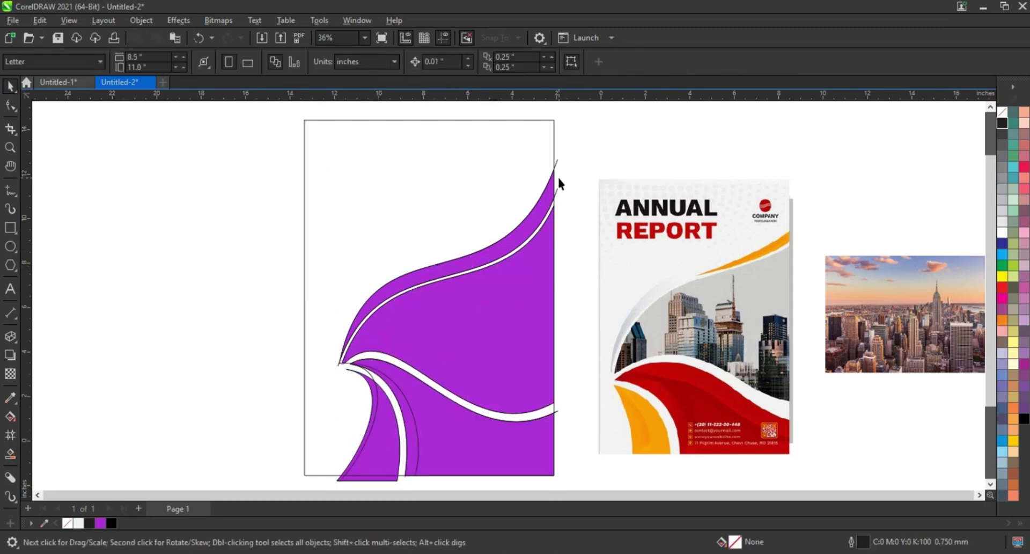
click(393, 292)
key(g)
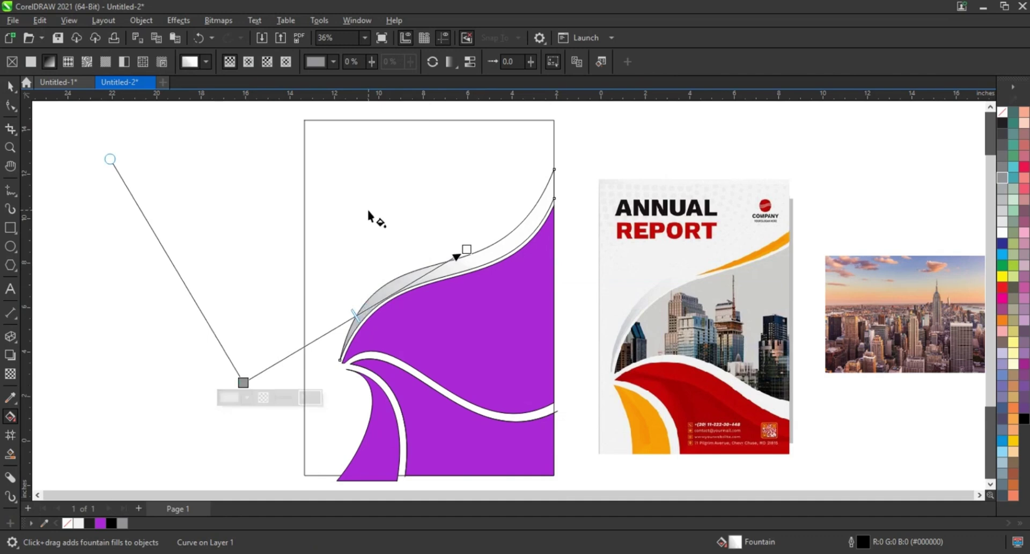
click(376, 444)
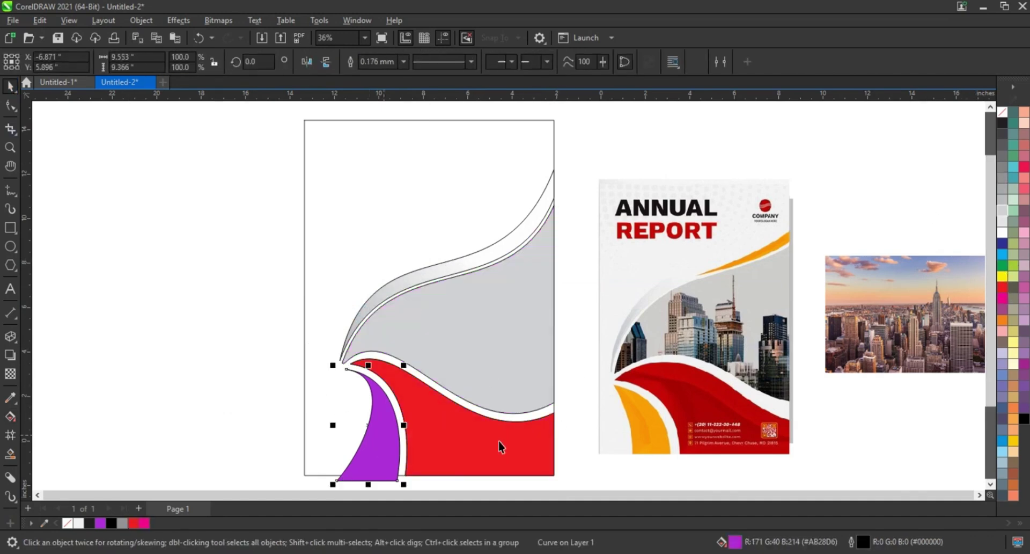
Step: Lay a red-to-dark-red gradient fill across the lower wave
key(F5)
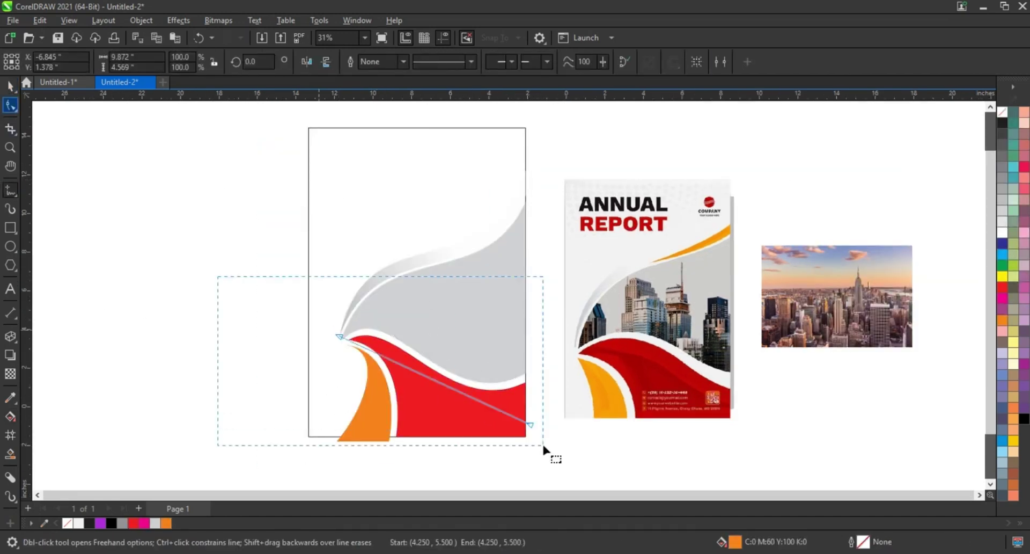
key(F10)
key(space)
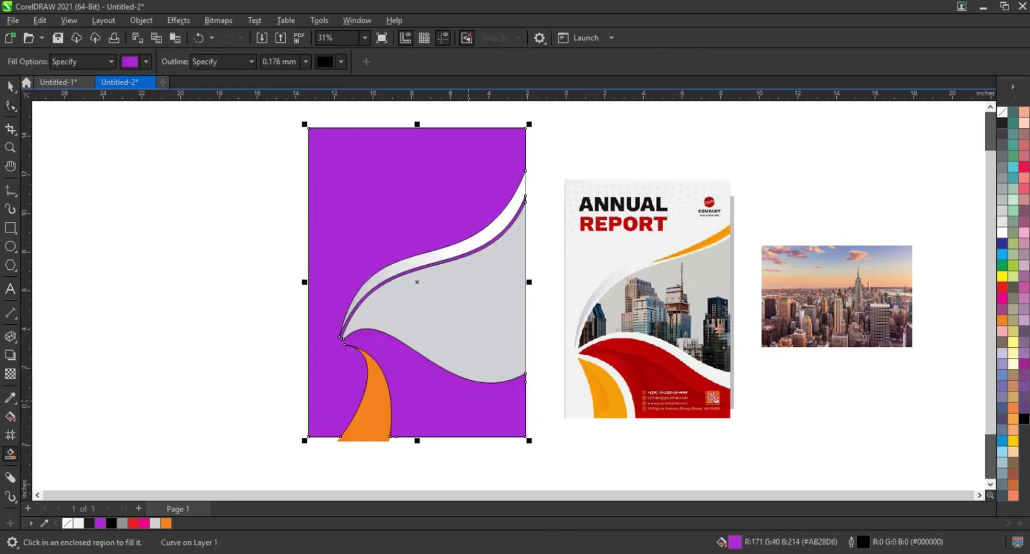
key(g)
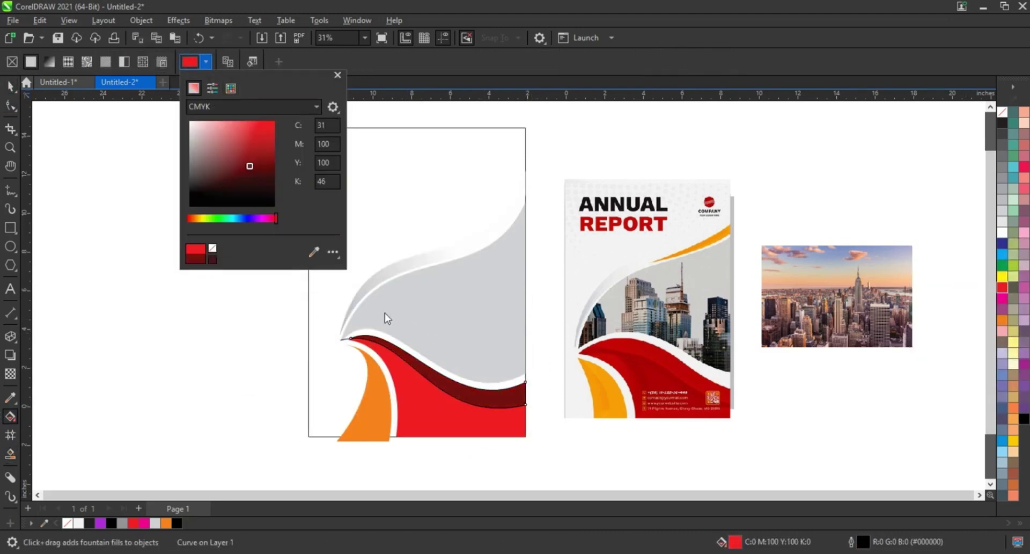
drag(385, 374, 578, 455)
key(space)
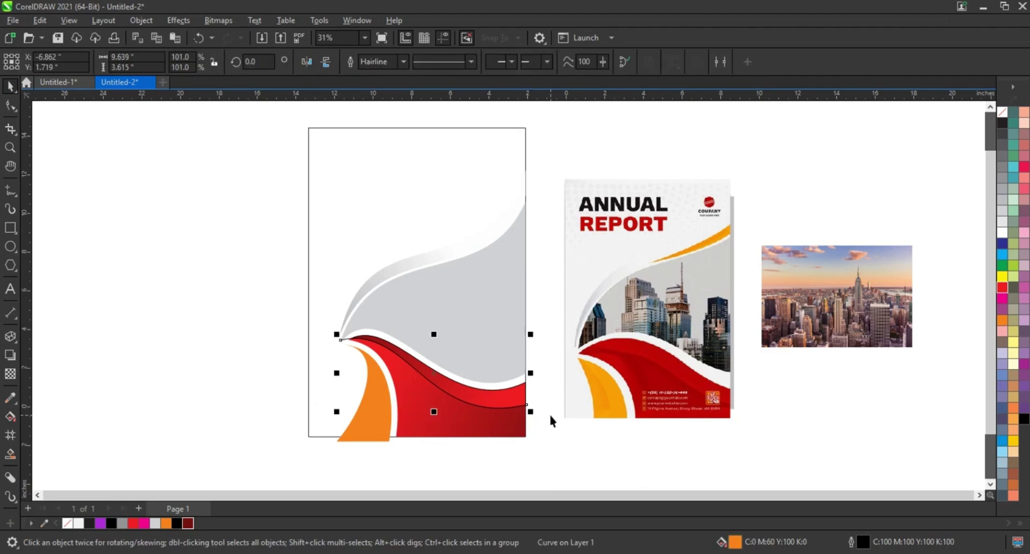
Step: Fill the sliver between the waves orange and clip the city photo into the grey wave
click(376, 395)
key(g)
click(1007, 424)
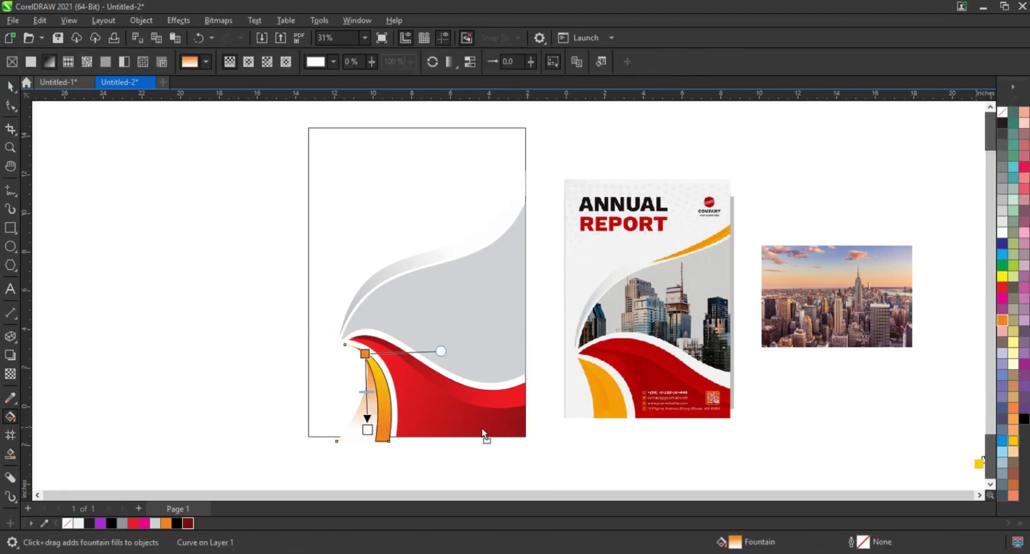
click(525, 298)
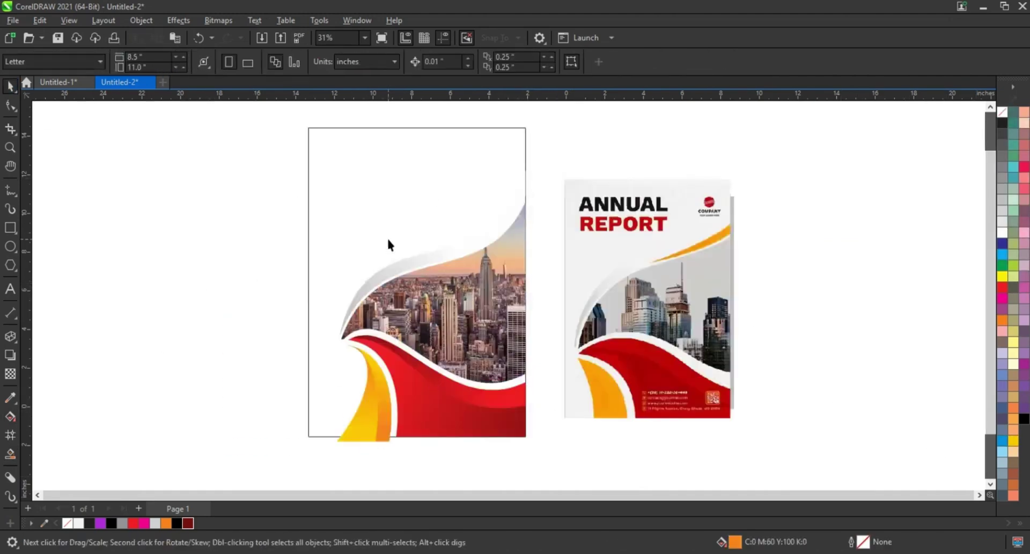
click(343, 226)
Step: Zoom in on the top of the cover in preparation for the orange accent
key(z)
scroll(383, 163, down, 1)
scroll(663, 271, up, 2)
key(F5)
click(518, 189)
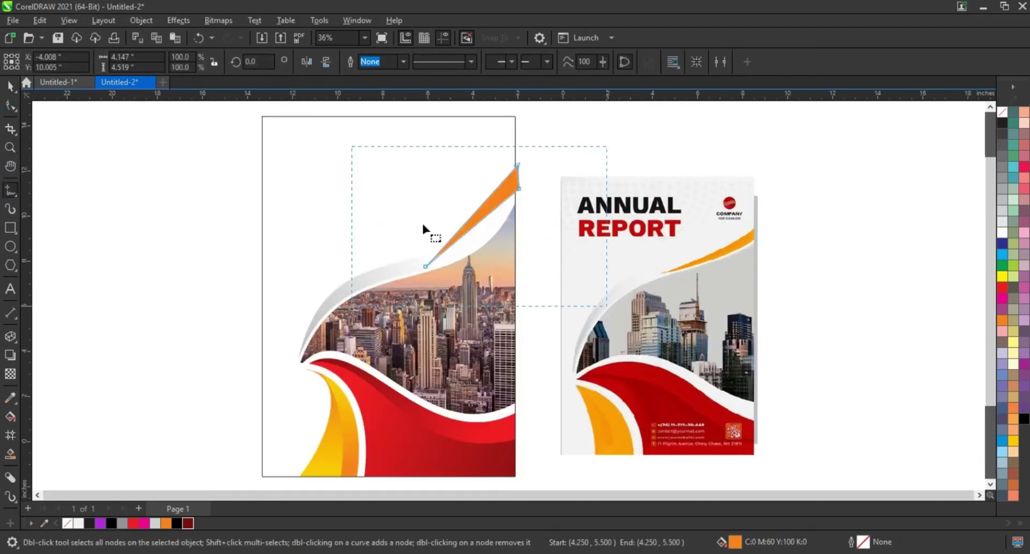
key(space)
scroll(642, 407, down, 2)
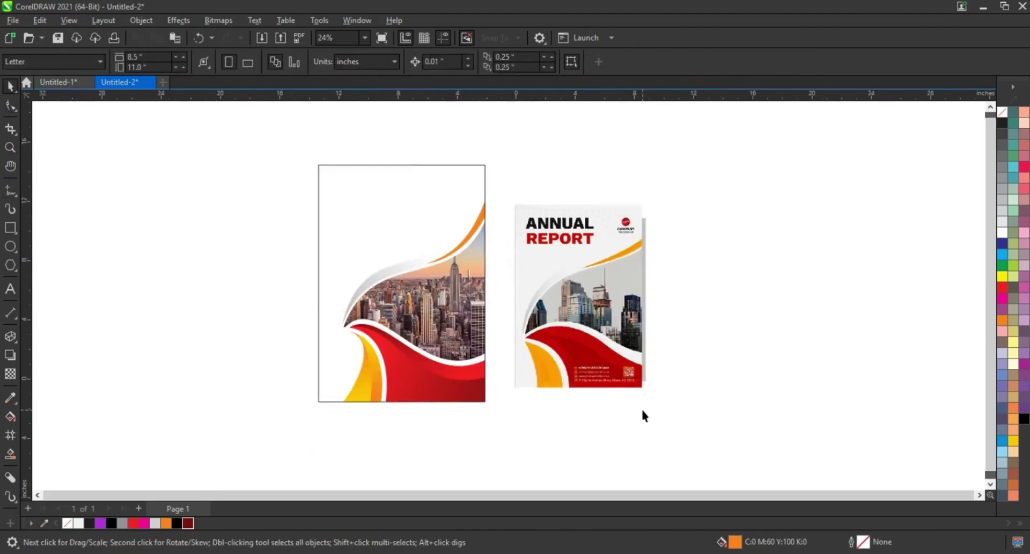